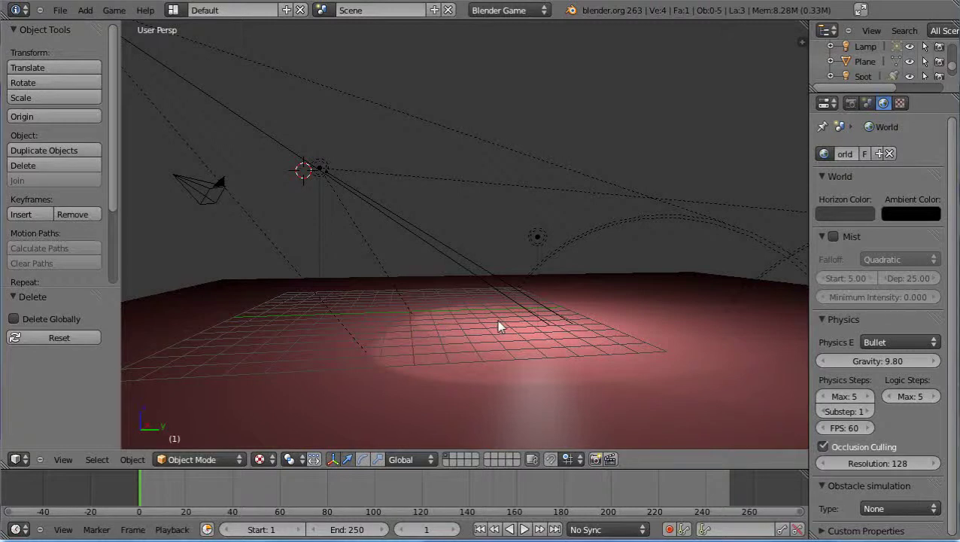
Step: Snap the 3D cursor to the world centre with Shift+S, then bring up the Add menu
{"action": "key", "text": "shift+s"}
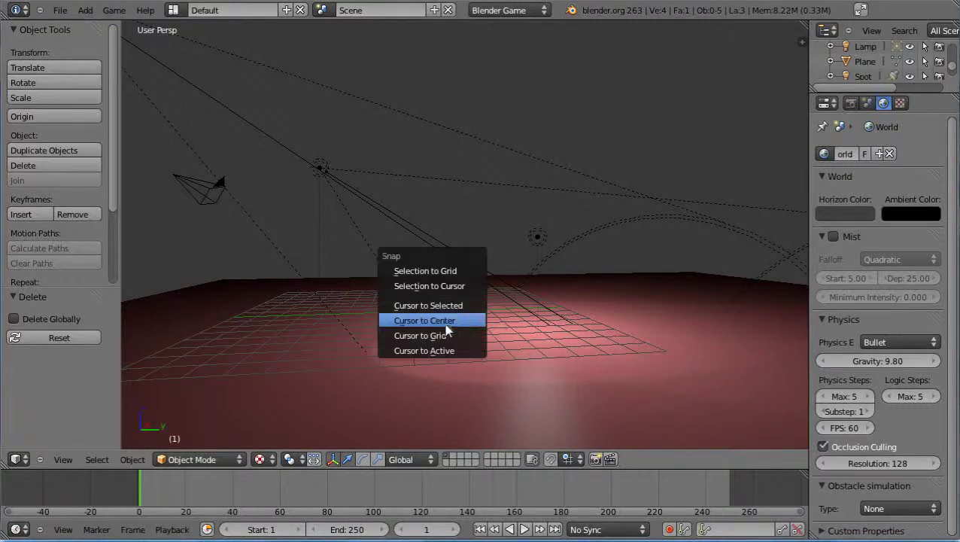
{"action": "left_click", "coordinate": [441, 322]}
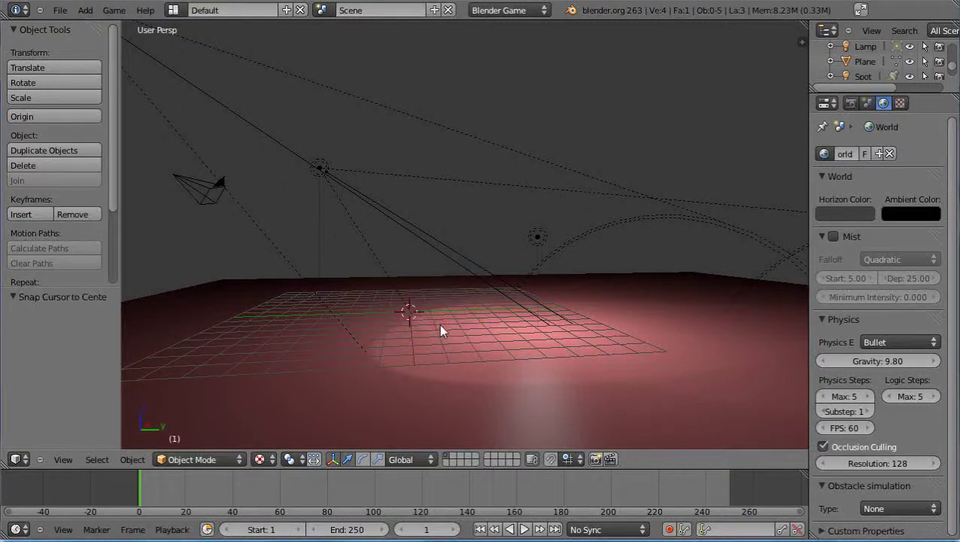
{"action": "key", "text": "shift+a"}
Step: Add a cube at the world centre and raise it 0.774 along Z
{"action": "mouse_move", "coordinate": [444, 326]}
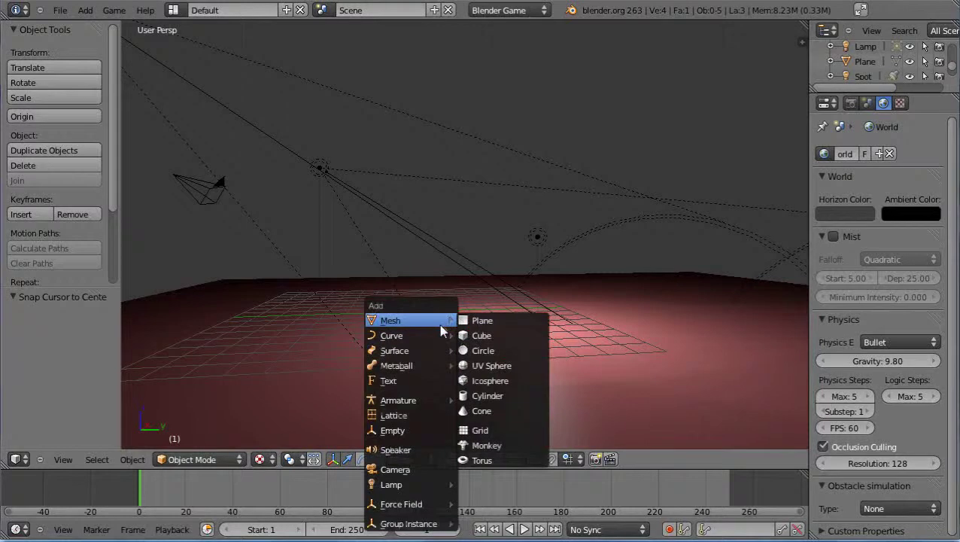
{"action": "left_click", "coordinate": [482, 340]}
{"action": "key", "text": "g"}
{"action": "key", "text": "z"}
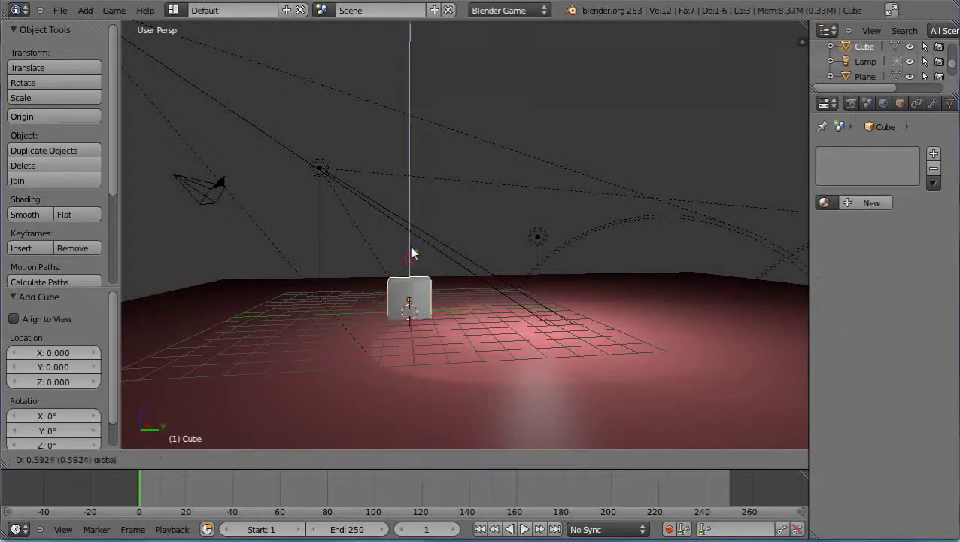
{"action": "left_click", "coordinate": [413, 239]}
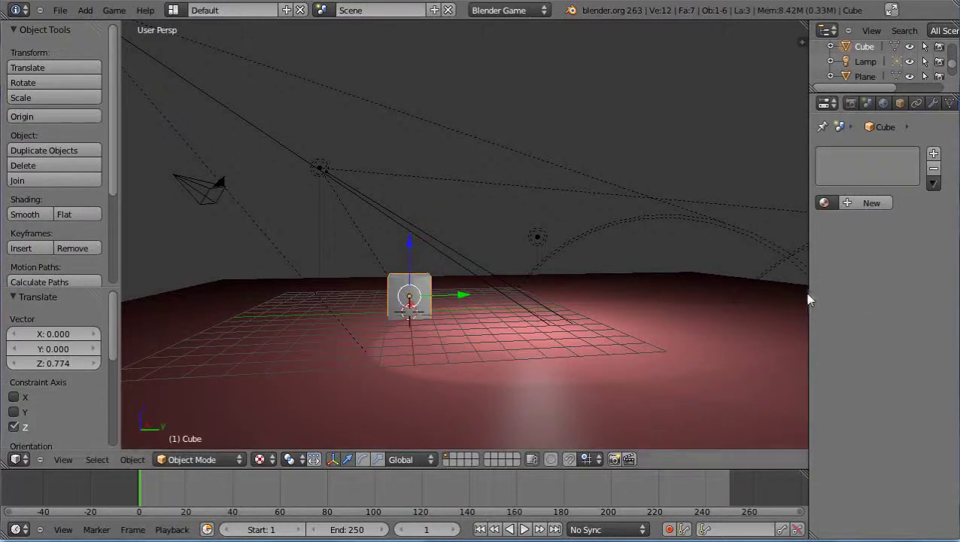
Step: Give the cube a new material with a teal diffuse colour
{"action": "left_click_drag", "start_coordinate": [808, 295], "coordinate": [747, 307]}
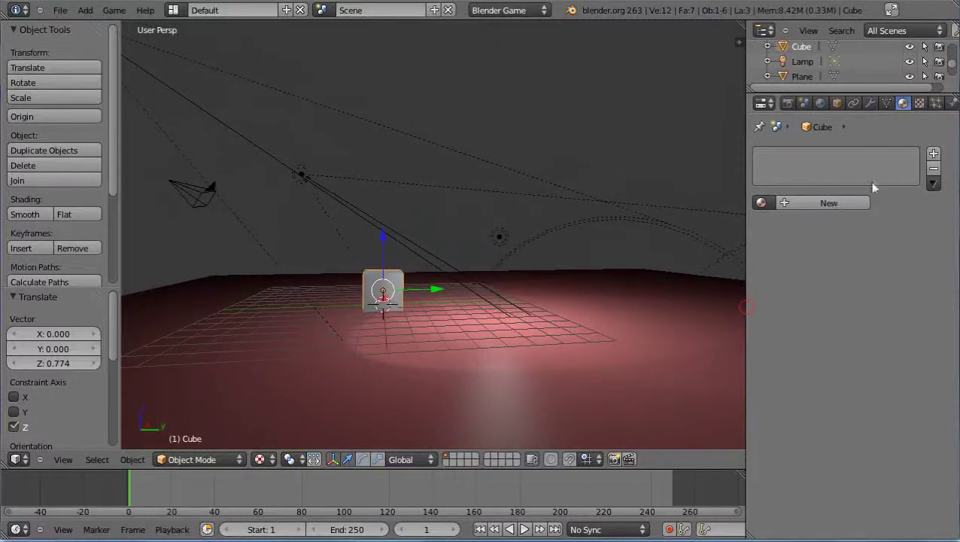
{"action": "left_click", "coordinate": [826, 202]}
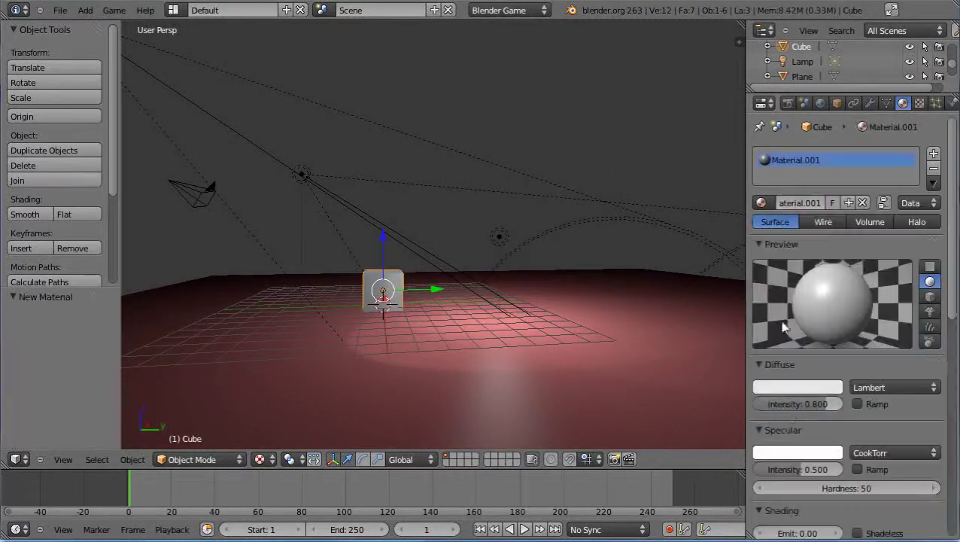
{"action": "left_click", "coordinate": [796, 386]}
{"action": "left_click", "coordinate": [752, 202]}
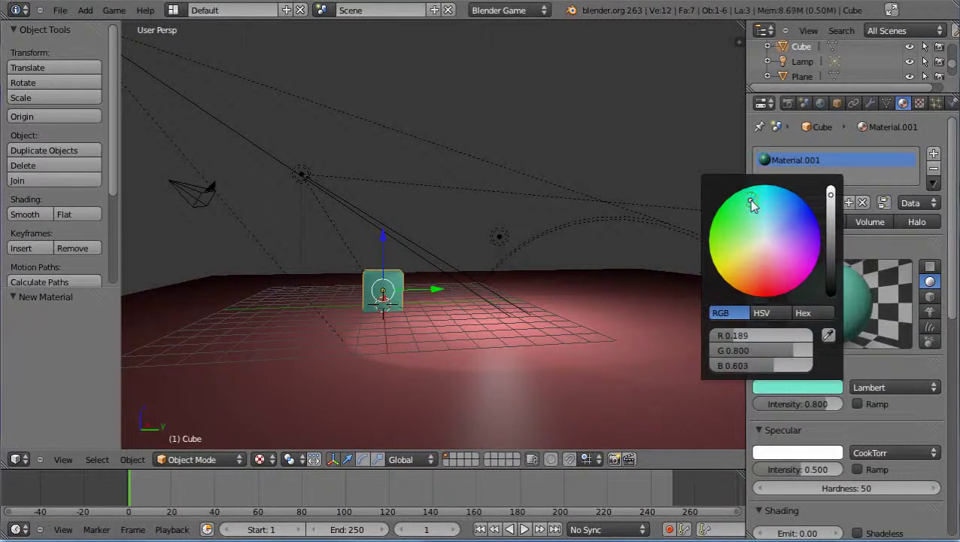
{"action": "scroll", "coordinate": [410, 397], "scroll_direction": "up", "scroll_amount": 3}
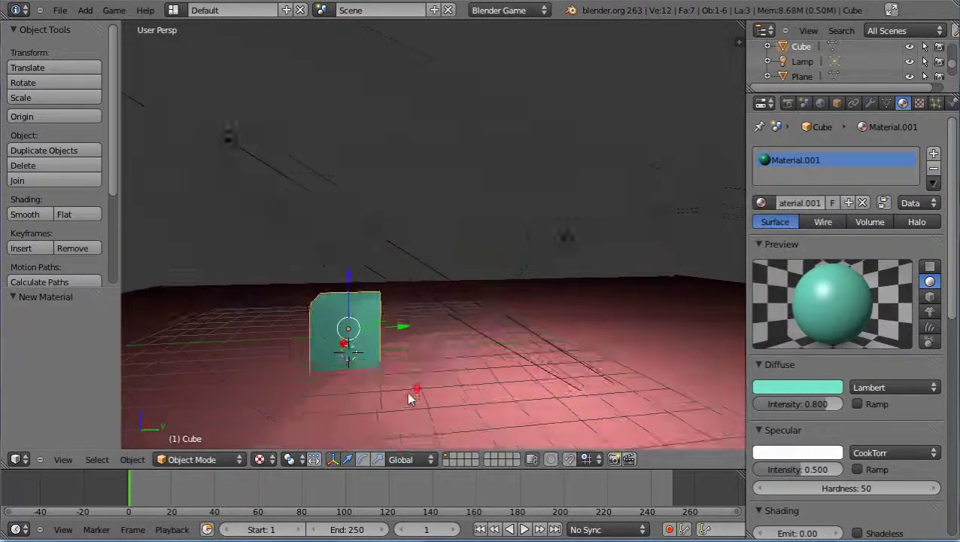
{"action": "scroll", "coordinate": [409, 399], "scroll_direction": "down", "scroll_amount": 1}
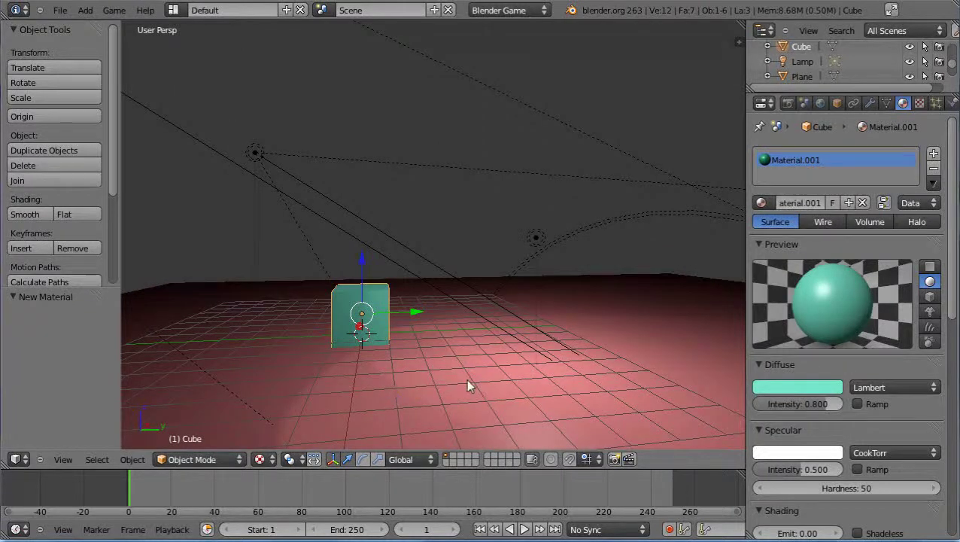
{"action": "scroll", "coordinate": [475, 385], "scroll_direction": "down", "scroll_amount": 3}
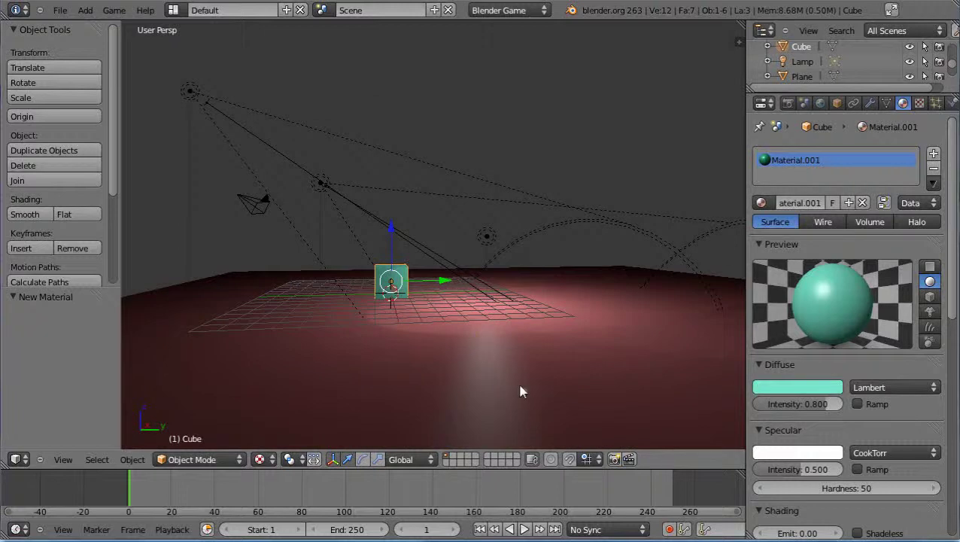
{"action": "middle_click_drag", "start_coordinate": [491, 390], "coordinate": [516, 402]}
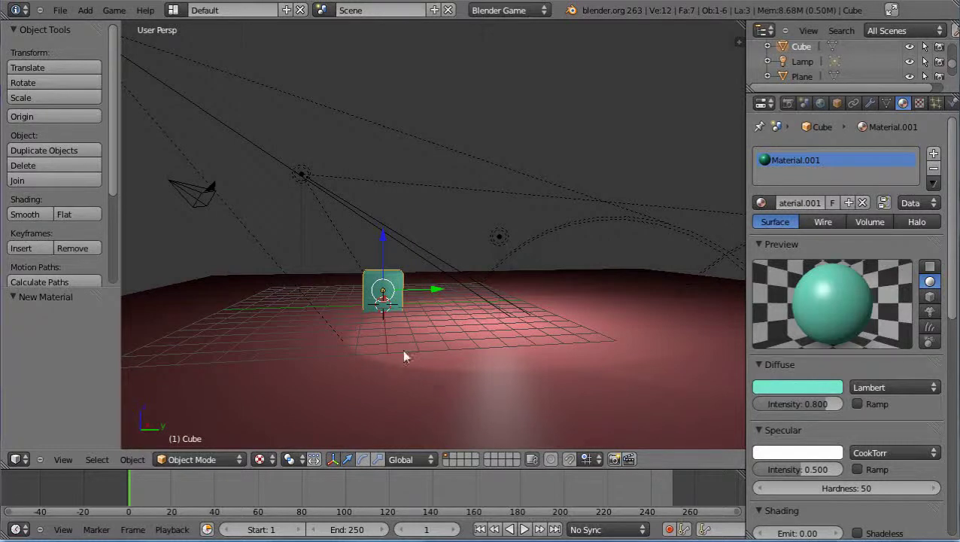
{"action": "scroll", "coordinate": [430, 342], "scroll_direction": "up", "scroll_amount": 3}
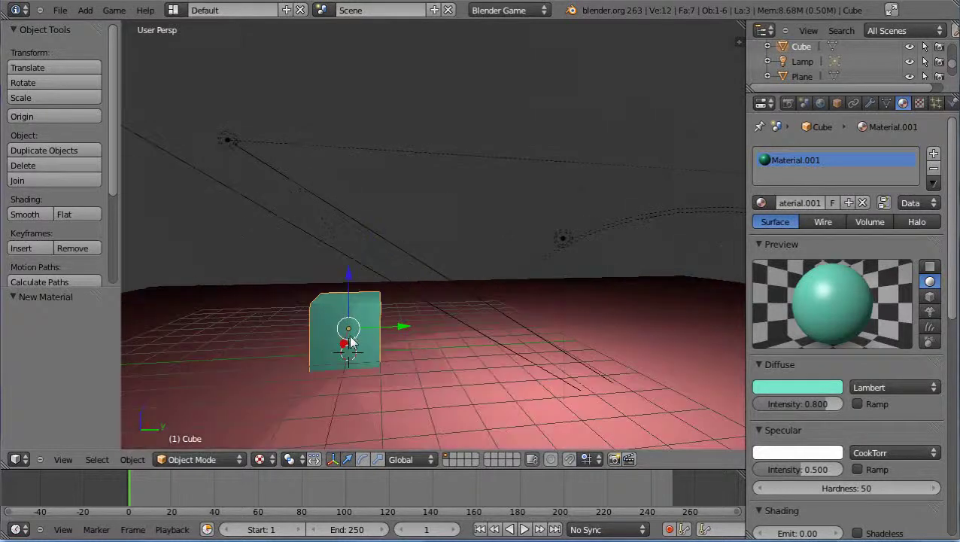
{"action": "scroll", "coordinate": [343, 324], "scroll_direction": "down", "scroll_amount": 1}
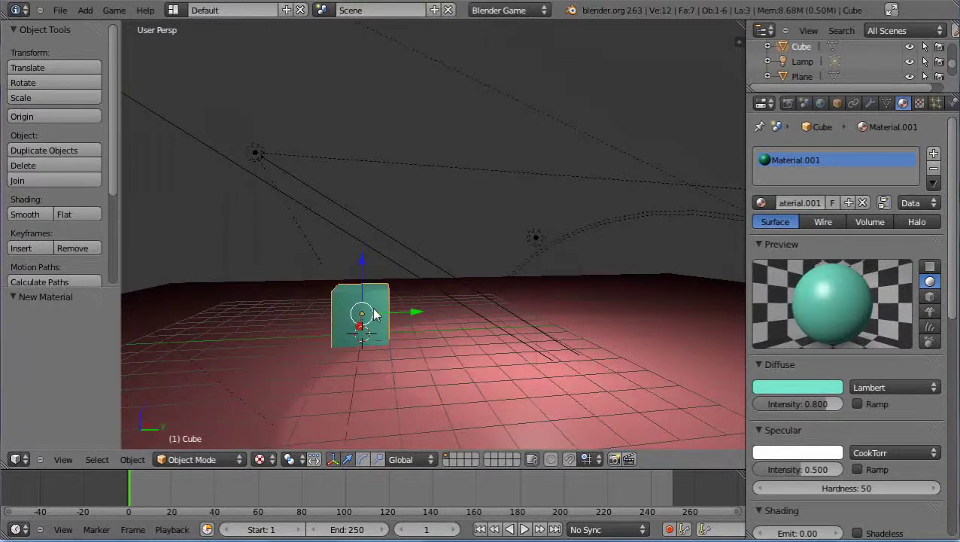
Step: Duplicate the cube along Y and set the copy's Y location to 3
{"action": "key", "text": "shift+d"}
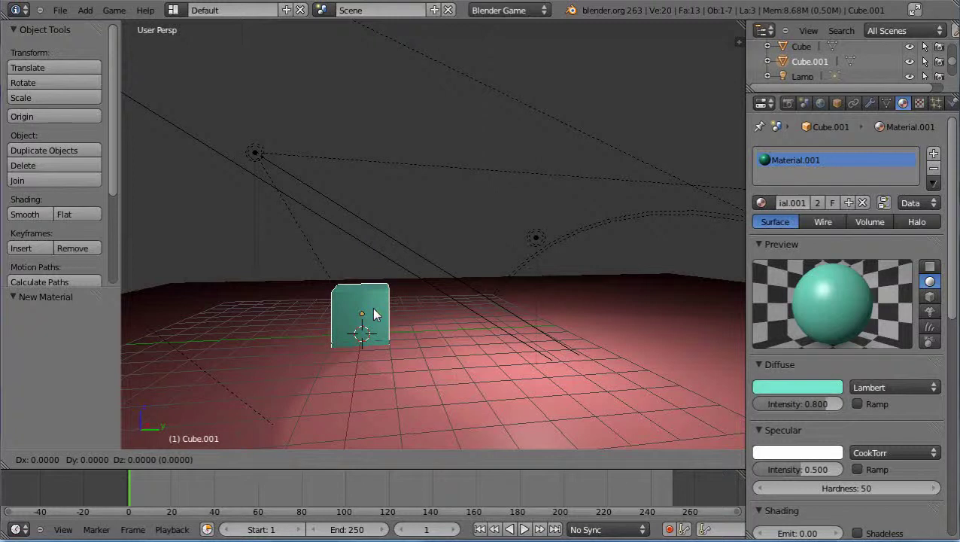
{"action": "key", "text": "y"}
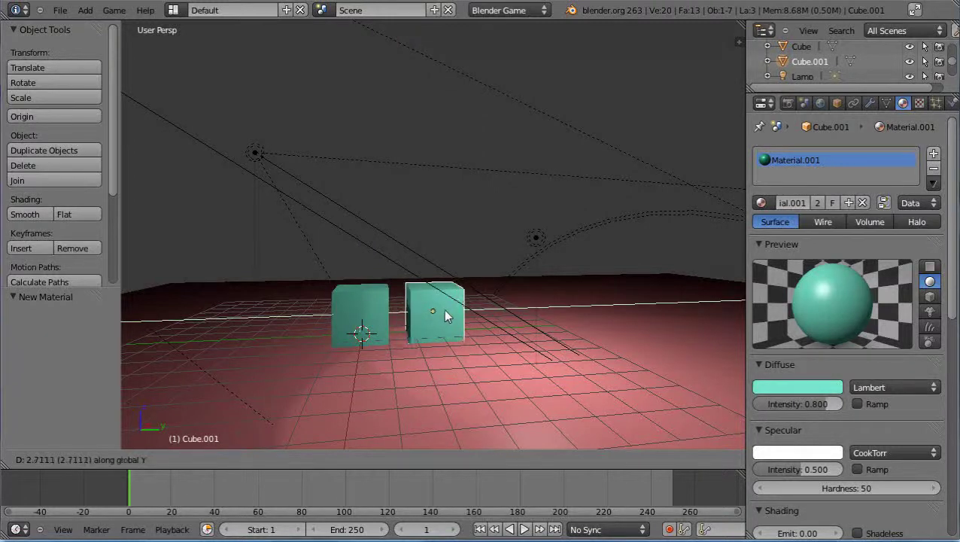
{"action": "left_click", "coordinate": [443, 315]}
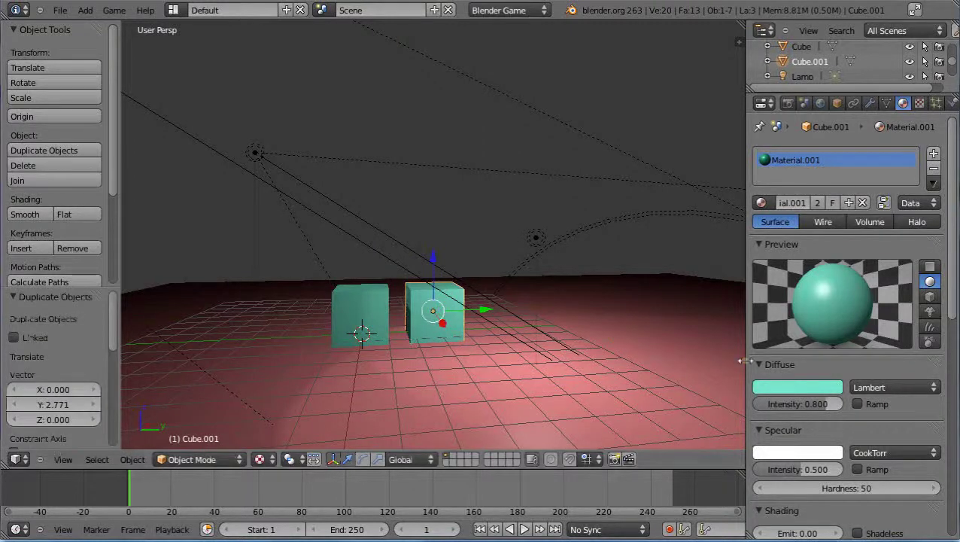
{"action": "key", "text": "n"}
{"action": "scroll", "coordinate": [640, 180], "scroll_direction": "up", "scroll_amount": 5}
{"action": "scroll", "coordinate": [638, 205], "scroll_direction": "up", "scroll_amount": 2}
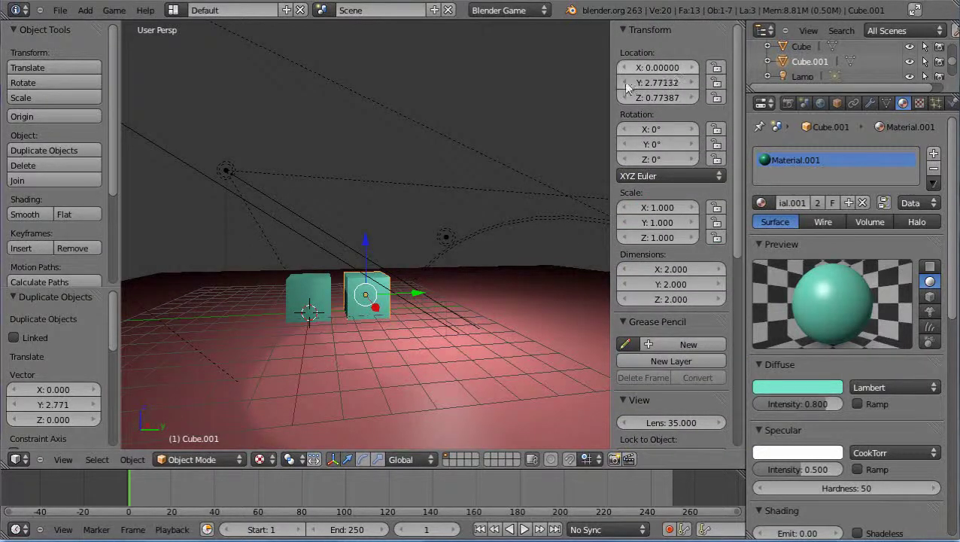
{"action": "left_click", "coordinate": [653, 85]}
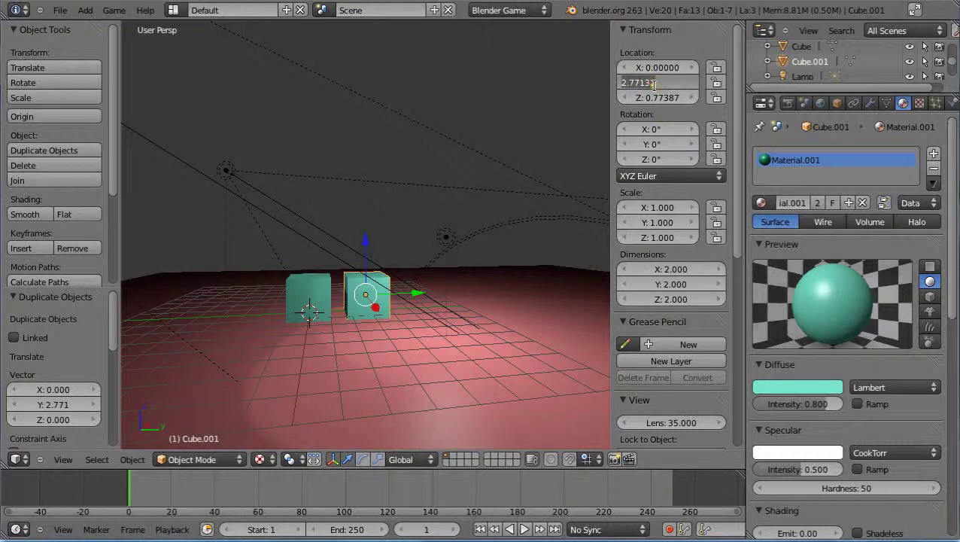
{"action": "type", "text": "3"}
{"action": "key", "text": "Return"}
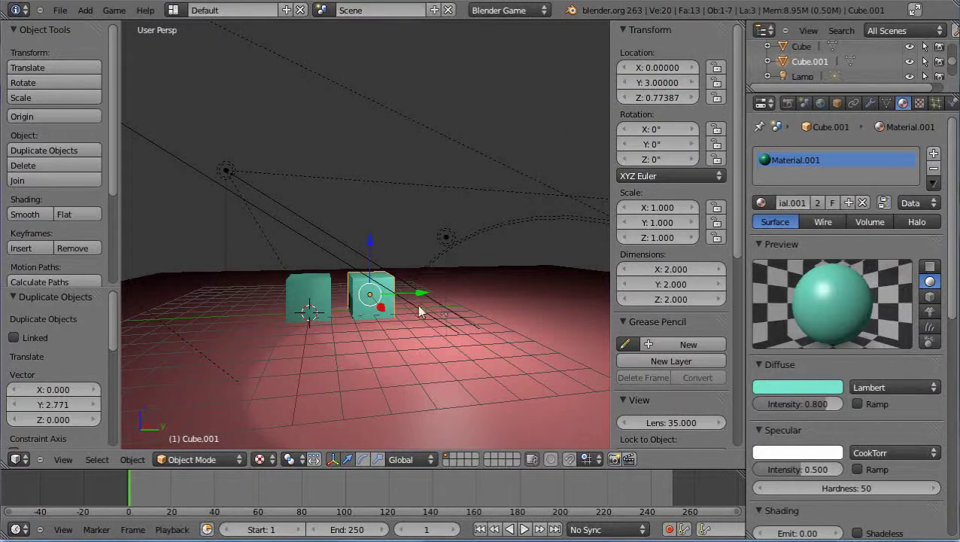
Step: Duplicate the second cube and set the new copy's Y location to 6
{"action": "key", "text": "shift+d"}
{"action": "key", "text": "y"}
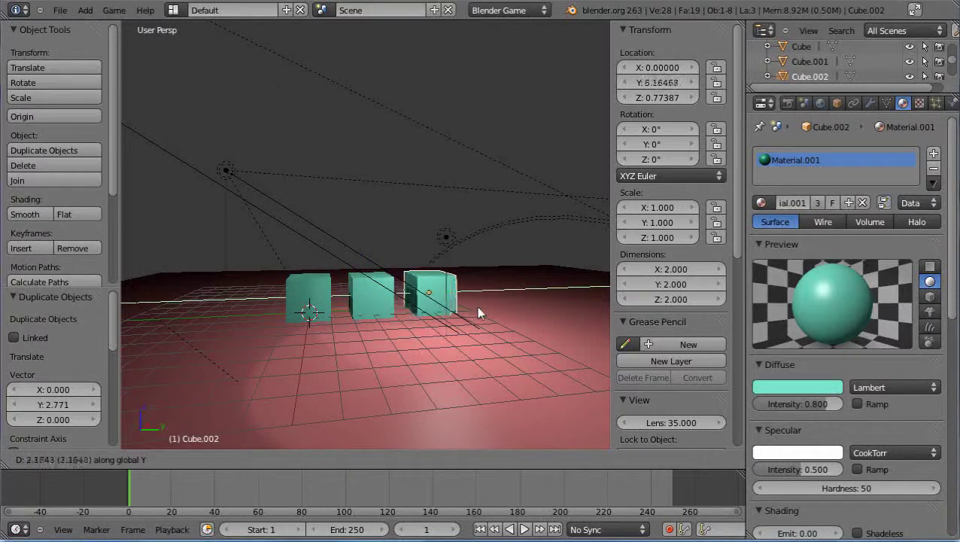
{"action": "left_click", "coordinate": [476, 306]}
{"action": "left_click", "coordinate": [648, 84]}
{"action": "type", "text": "6"}
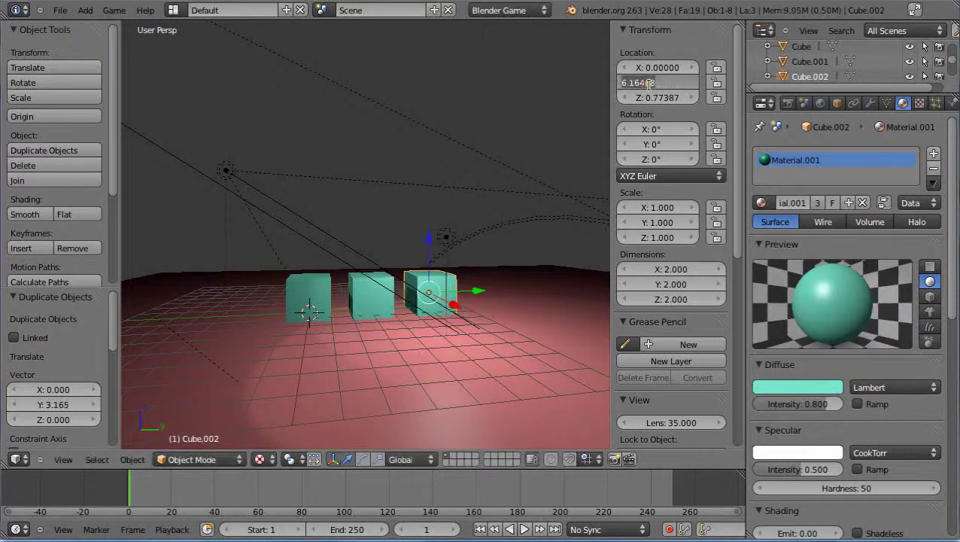
{"action": "key", "text": "Return"}
Step: Orbit lower and closer to the row, selecting the middle, left and right cubes in turn
{"action": "middle_click_drag", "start_coordinate": [503, 323], "coordinate": [499, 387]}
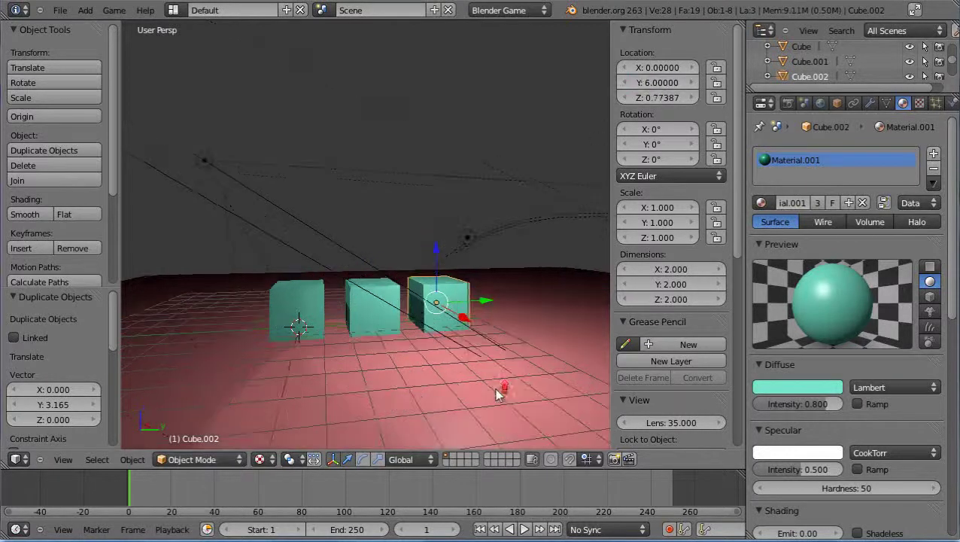
{"action": "scroll", "coordinate": [497, 389], "scroll_direction": "up", "scroll_amount": 2}
{"action": "middle_click_drag", "start_coordinate": [440, 393], "coordinate": [436, 372]}
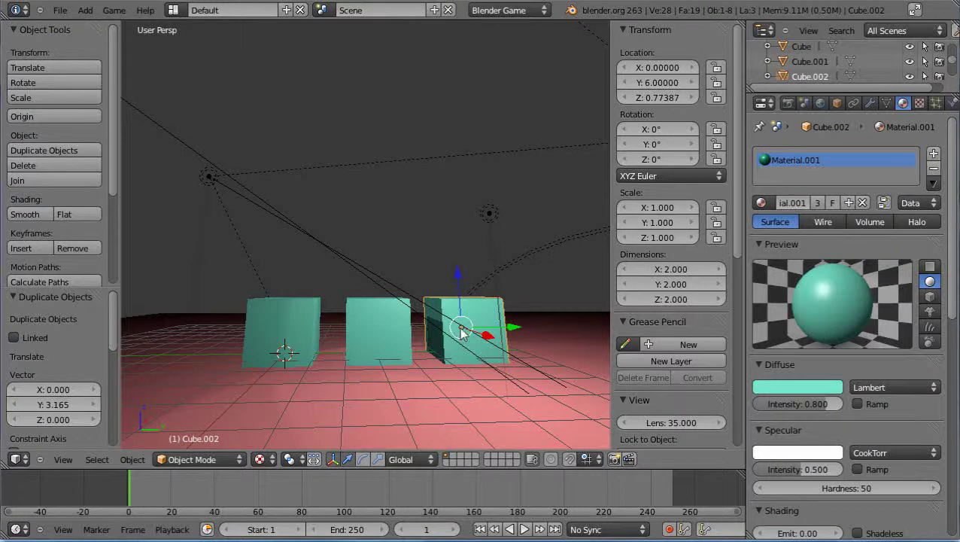
{"action": "scroll", "coordinate": [461, 333], "scroll_direction": "up", "scroll_amount": 2}
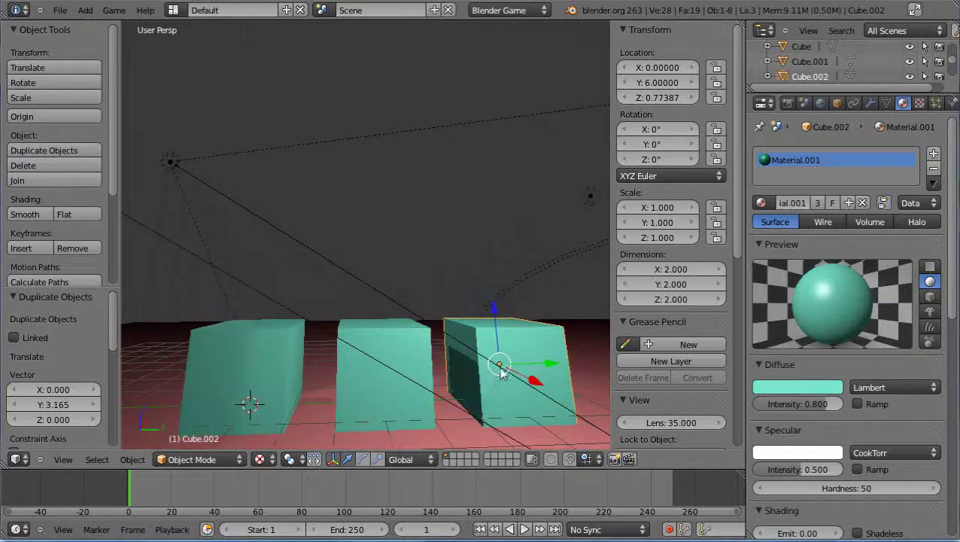
{"action": "middle_click_drag", "start_coordinate": [496, 384], "coordinate": [382, 389]}
{"action": "right_click", "coordinate": [383, 389]}
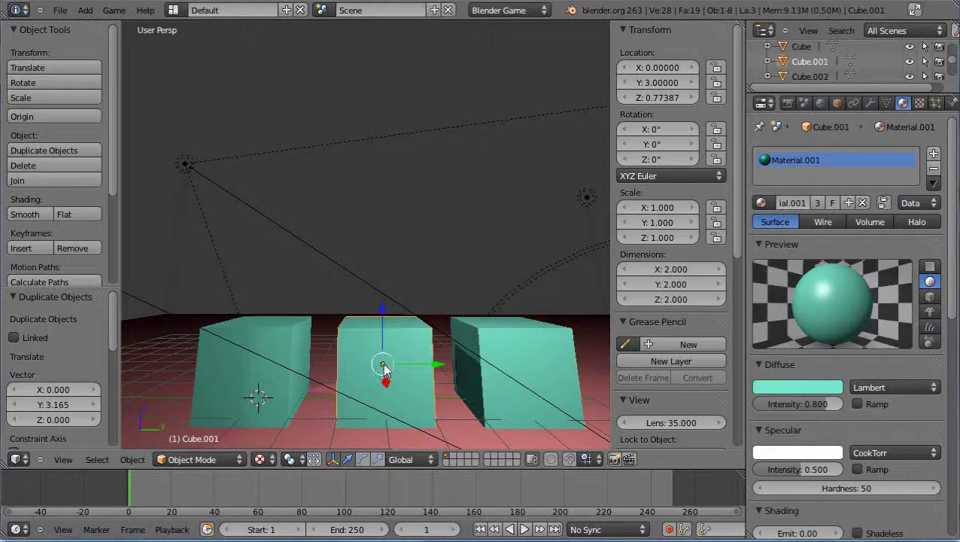
{"action": "right_click", "coordinate": [230, 399]}
{"action": "scroll", "coordinate": [342, 348], "scroll_direction": "down", "scroll_amount": 4}
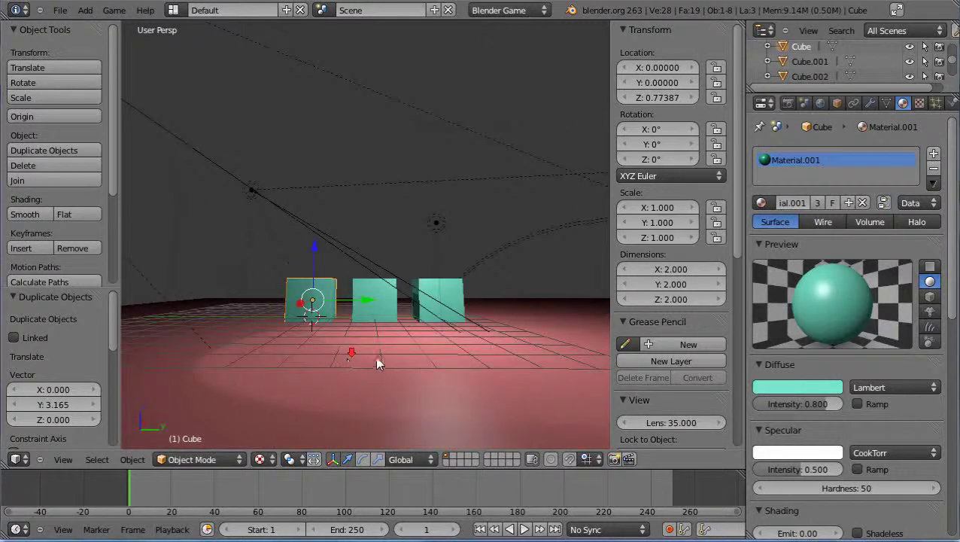
{"action": "middle_click_drag", "start_coordinate": [459, 330], "coordinate": [433, 290]}
{"action": "right_click", "coordinate": [449, 312]}
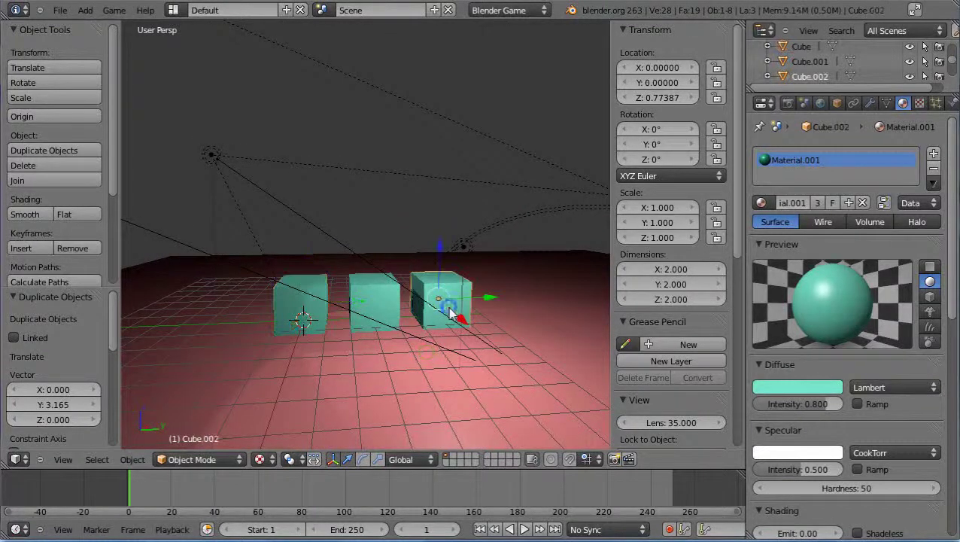
Step: Delete the right and middle cube copies, select the original Cube and hide the sidebar
{"action": "key", "text": "x"}
{"action": "left_click", "coordinate": [449, 310]}
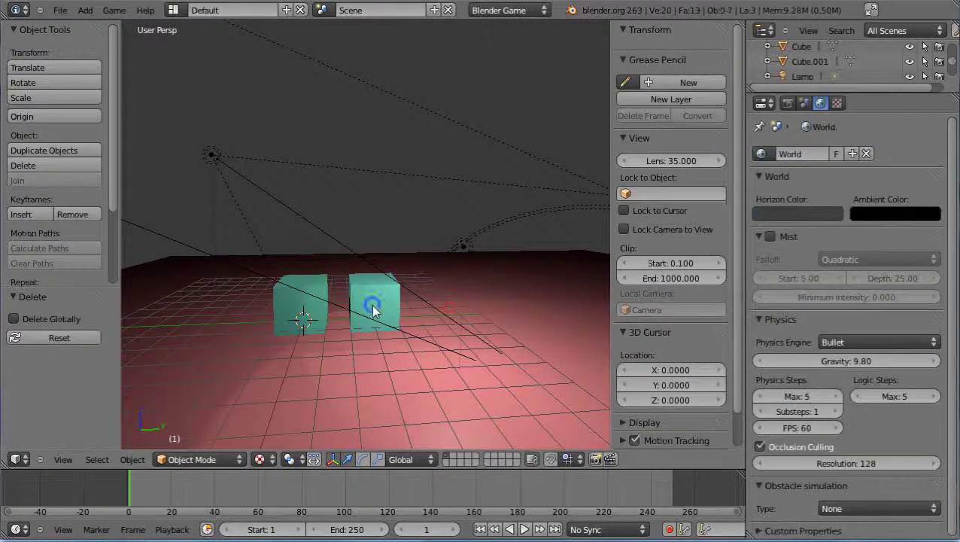
{"action": "right_click", "coordinate": [368, 307]}
{"action": "key", "text": "x"}
{"action": "left_click", "coordinate": [341, 307]}
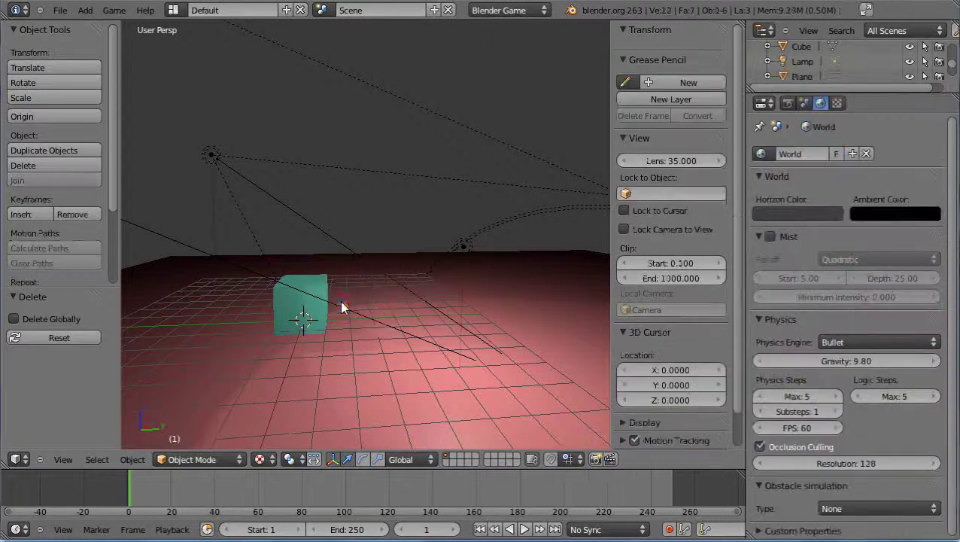
{"action": "right_click", "coordinate": [304, 313]}
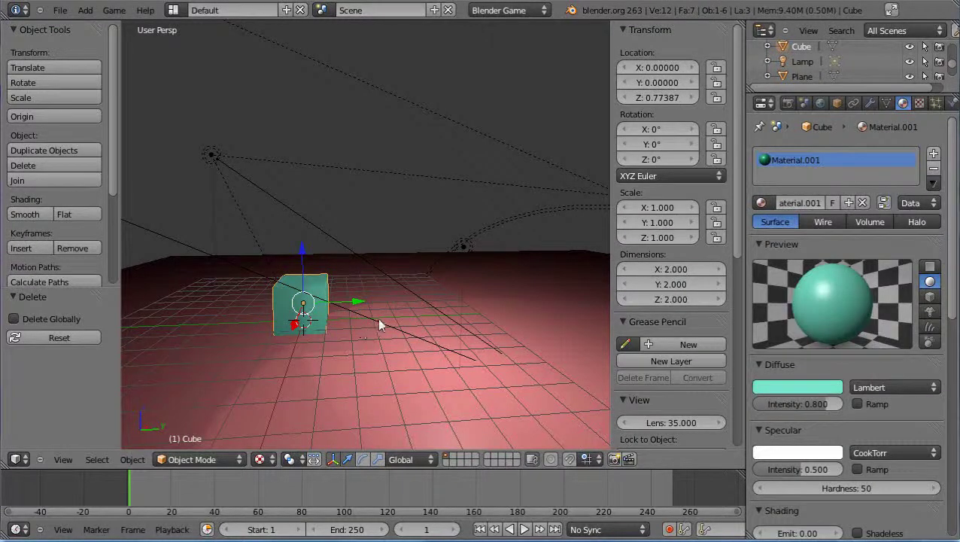
{"action": "middle_click_drag", "start_coordinate": [368, 306], "coordinate": [390, 347]}
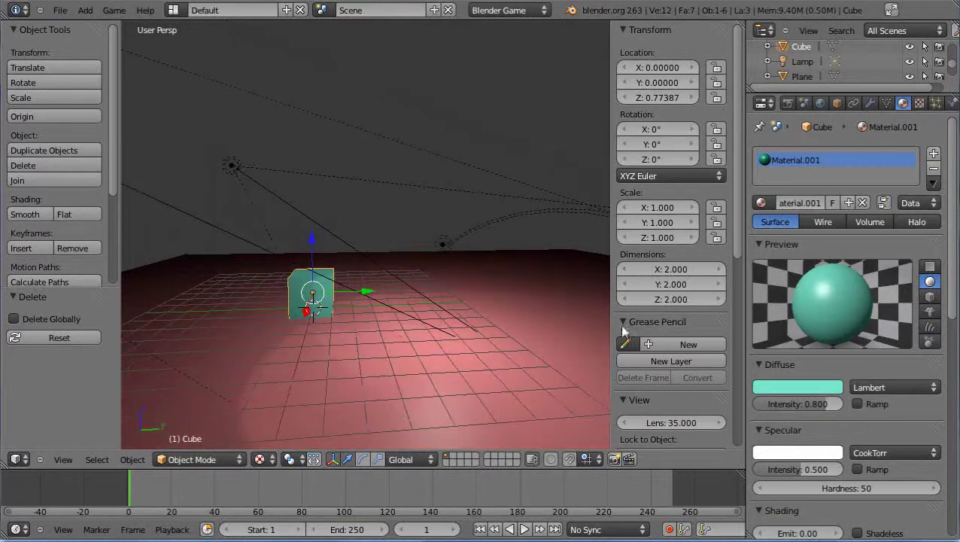
{"action": "key", "text": "n"}
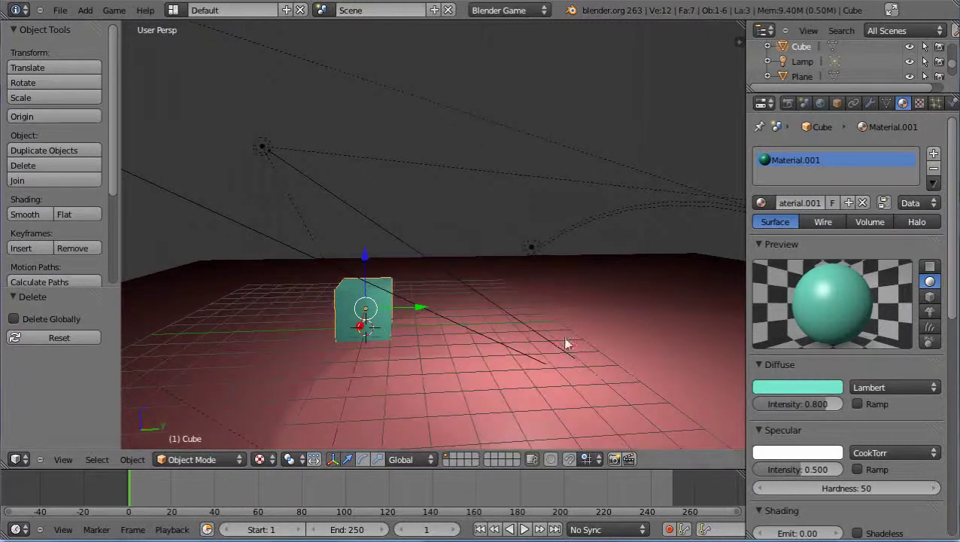
{"action": "middle_click_drag", "start_coordinate": [467, 350], "coordinate": [470, 352]}
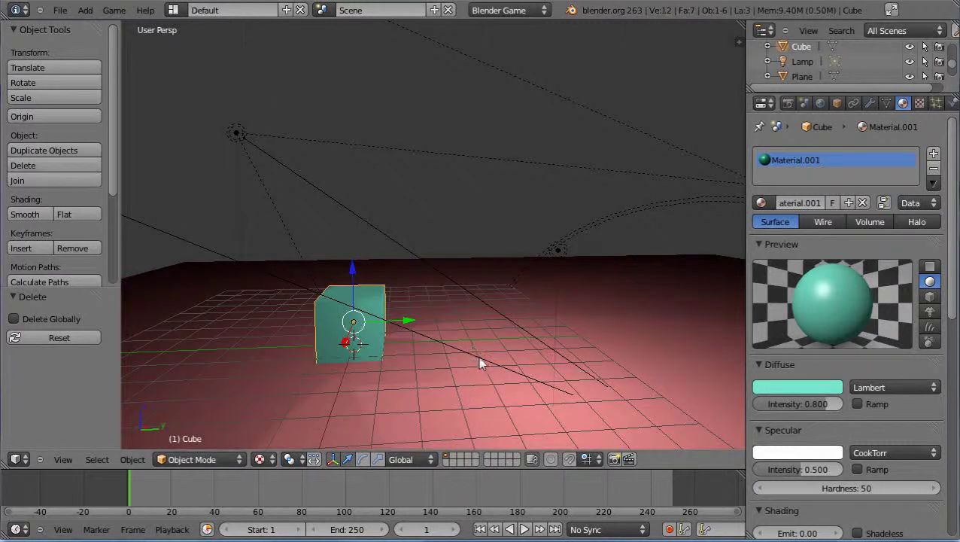
Step: Add an Array modifier to the cube from the Modifiers tab
{"action": "left_click", "coordinate": [870, 104]}
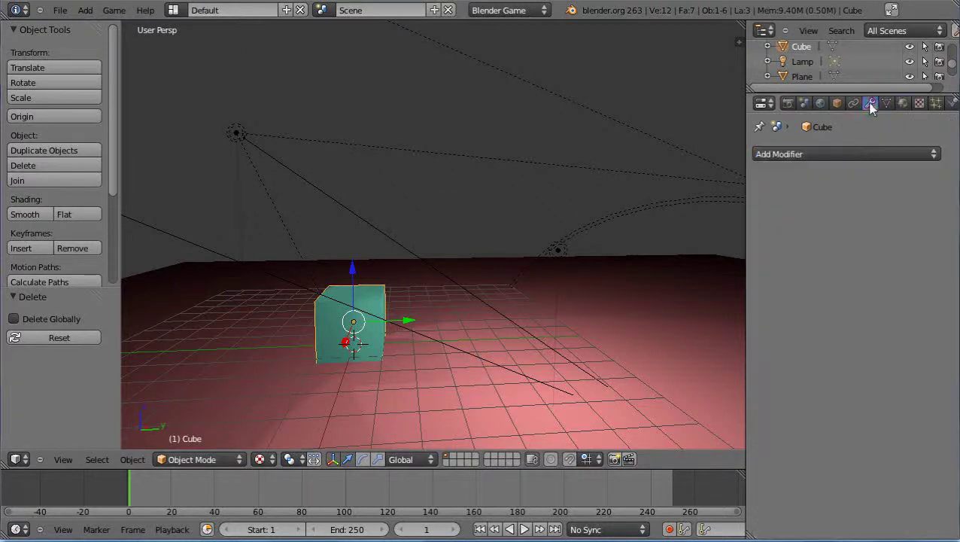
{"action": "left_click", "coordinate": [861, 155]}
{"action": "left_click", "coordinate": [861, 155]}
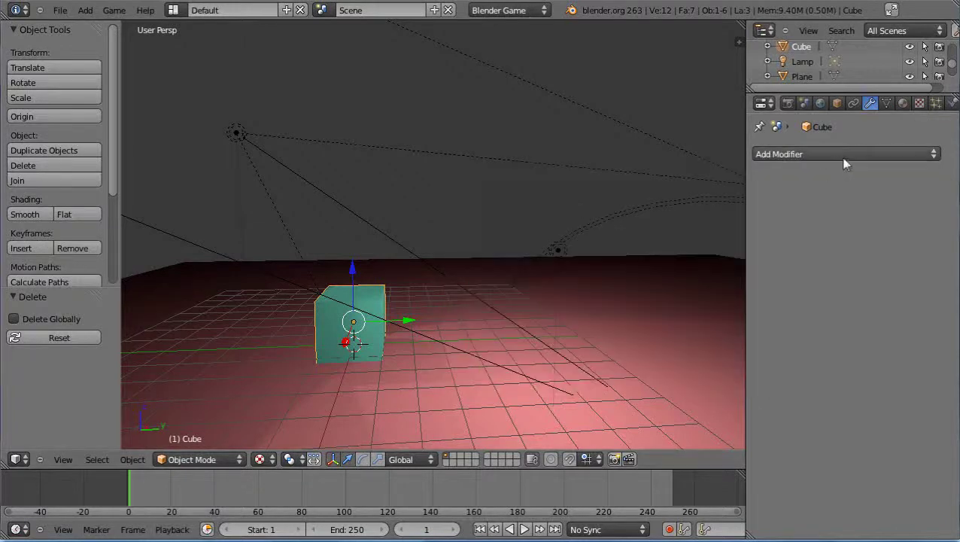
{"action": "left_click", "coordinate": [841, 153]}
{"action": "left_click", "coordinate": [583, 186]}
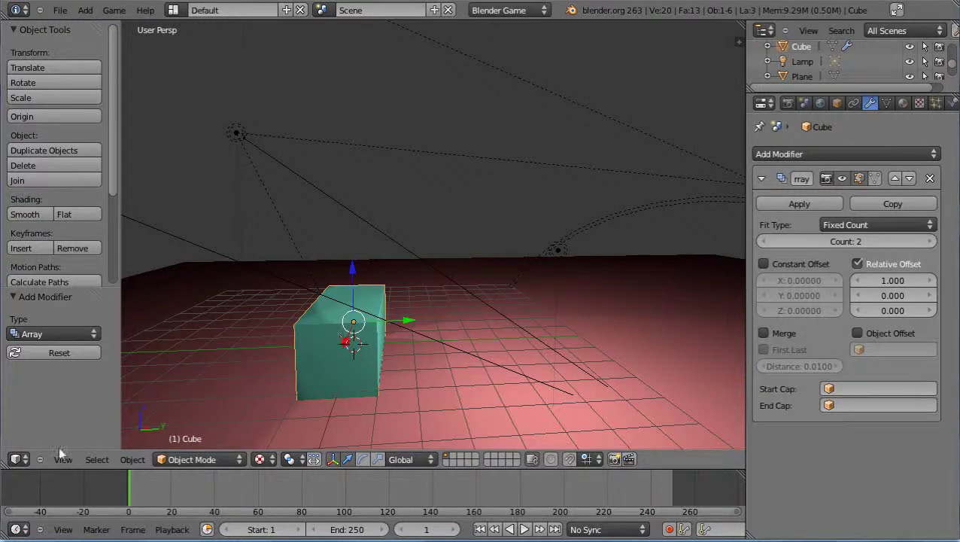
{"action": "mouse_move", "coordinate": [167, 365]}
{"action": "middle_mouse_down"}
{"action": "mouse_move", "coordinate": [164, 398]}
{"action": "mouse_move", "coordinate": [179, 303]}
{"action": "mouse_move", "coordinate": [167, 355]}
{"action": "middle_mouse_up"}
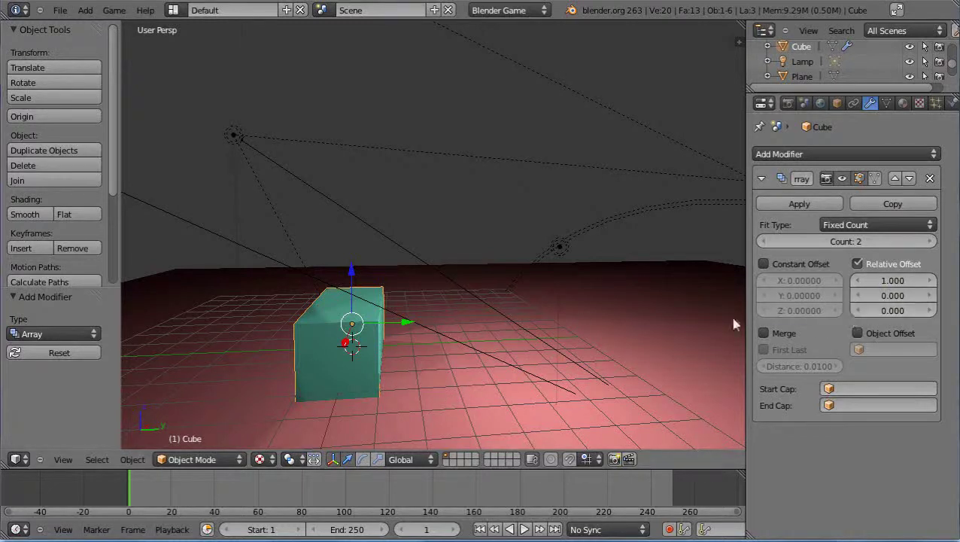
Step: Set the array's relative offset to X 0 and Y 1.2
{"action": "left_click", "coordinate": [894, 280]}
{"action": "type", "text": "0"}
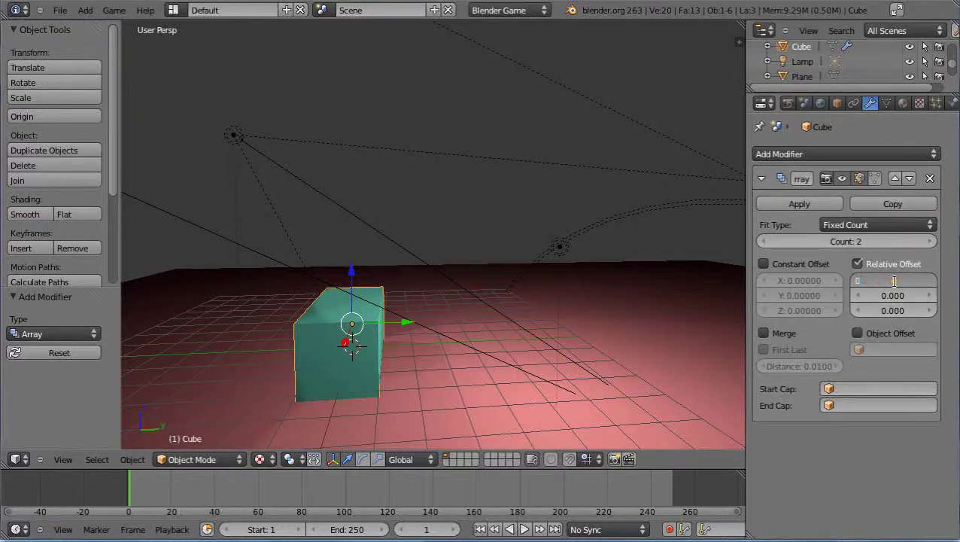
{"action": "key", "text": "Return"}
{"action": "left_click", "coordinate": [886, 296]}
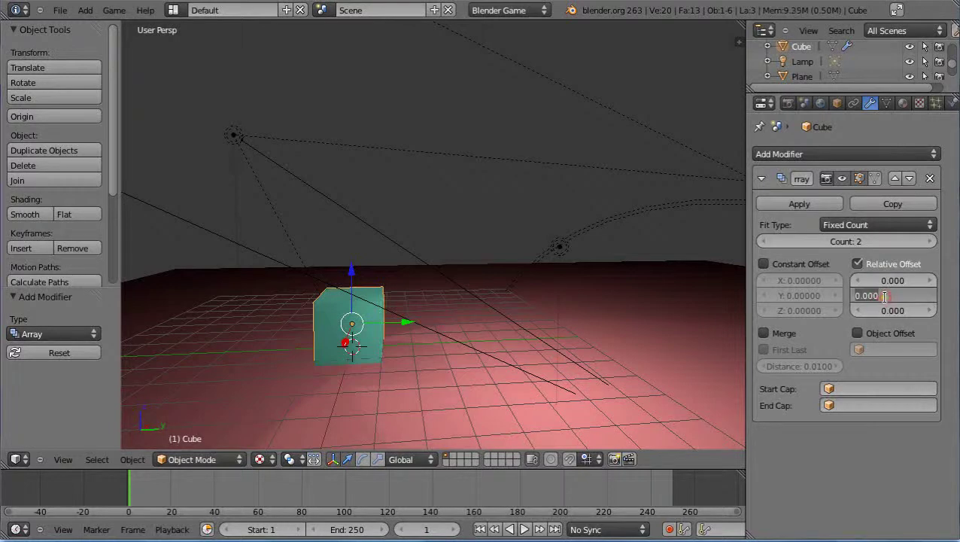
{"action": "type", "text": "1.2"}
{"action": "key", "text": "Return"}
{"action": "middle_click_drag", "start_coordinate": [519, 342], "coordinate": [510, 339]}
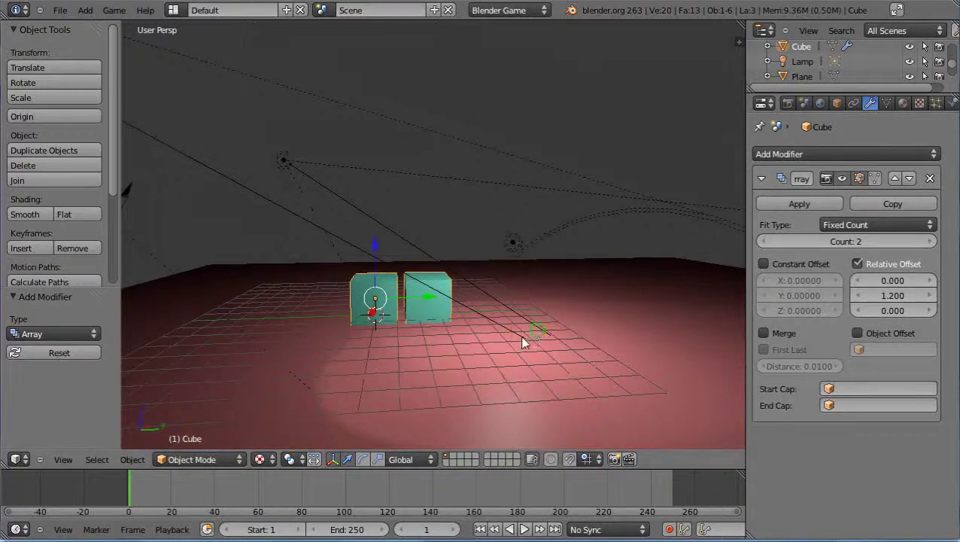
{"action": "middle_click_drag", "start_coordinate": [523, 338], "coordinate": [369, 358]}
{"action": "mouse_move", "coordinate": [574, 334]}
{"action": "middle_mouse_down"}
{"action": "mouse_move", "coordinate": [608, 353]}
{"action": "mouse_move", "coordinate": [578, 343]}
{"action": "middle_mouse_up"}
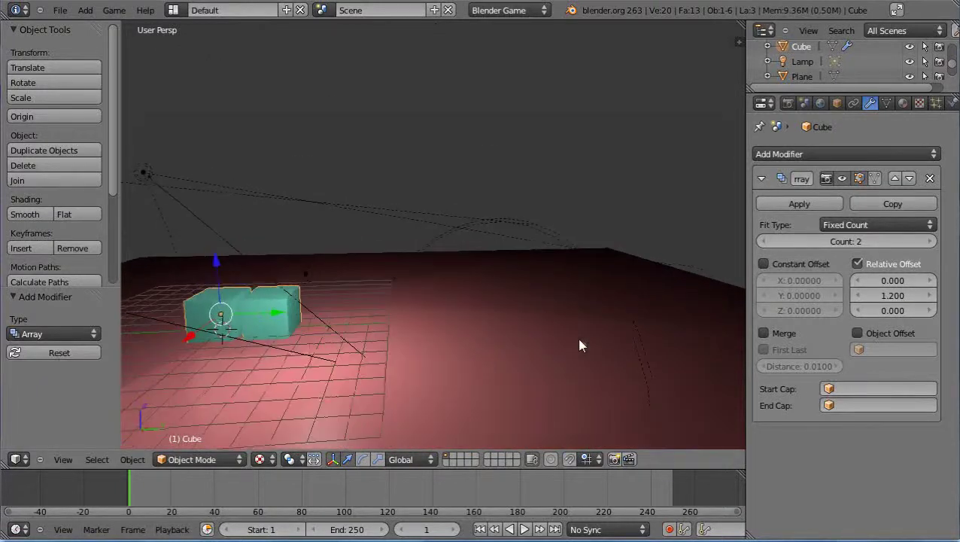
{"action": "middle_click_drag", "start_coordinate": [143, 355], "coordinate": [158, 348]}
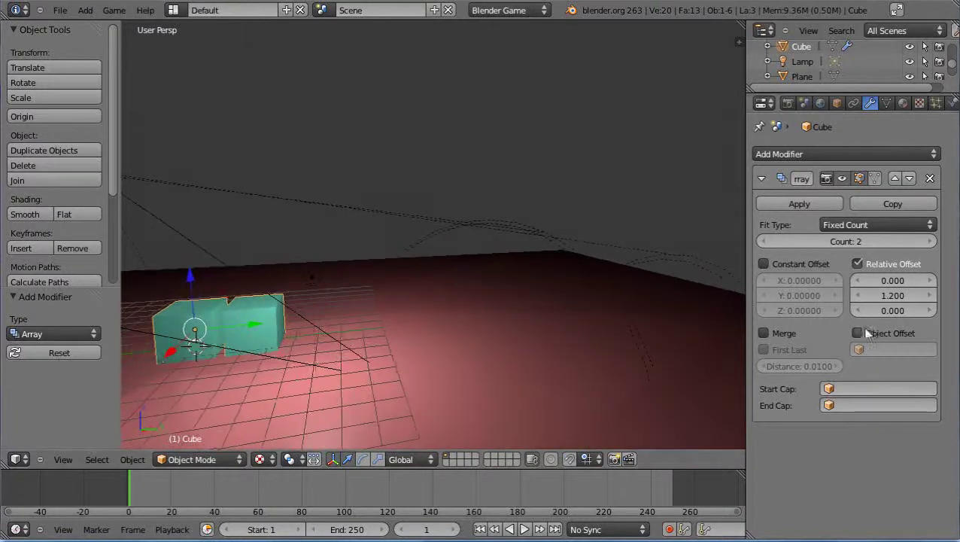
Step: Raise the array count to 7 cubes
{"action": "left_click", "coordinate": [929, 242]}
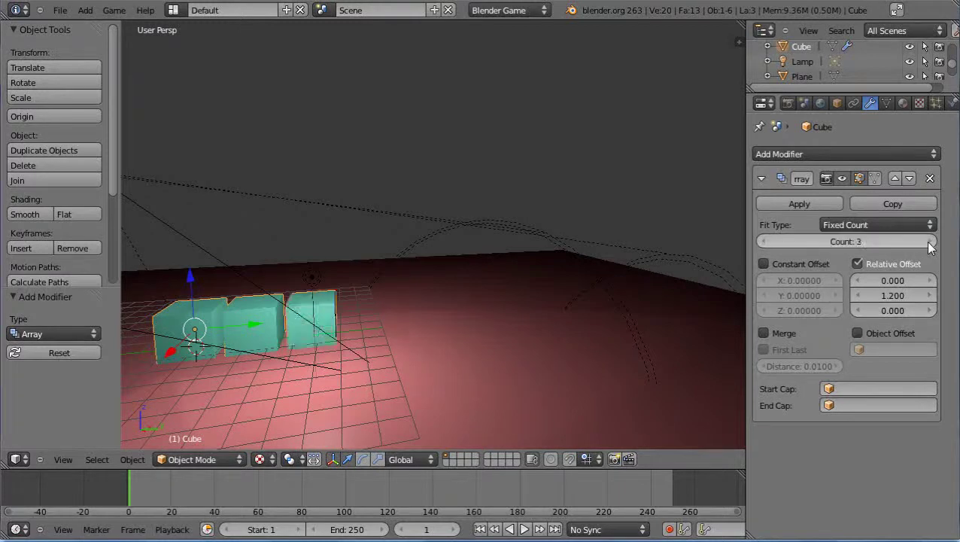
{"action": "left_click", "coordinate": [930, 242]}
{"action": "left_click", "coordinate": [930, 241]}
{"action": "left_click", "coordinate": [929, 241]}
{"action": "left_click", "coordinate": [930, 241]}
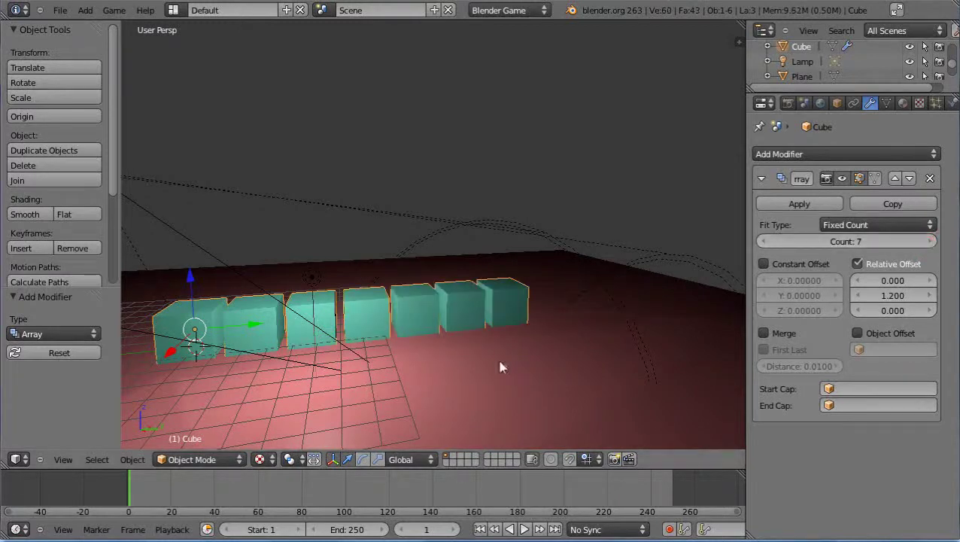
{"action": "middle_click_drag", "start_coordinate": [303, 384], "coordinate": [455, 355]}
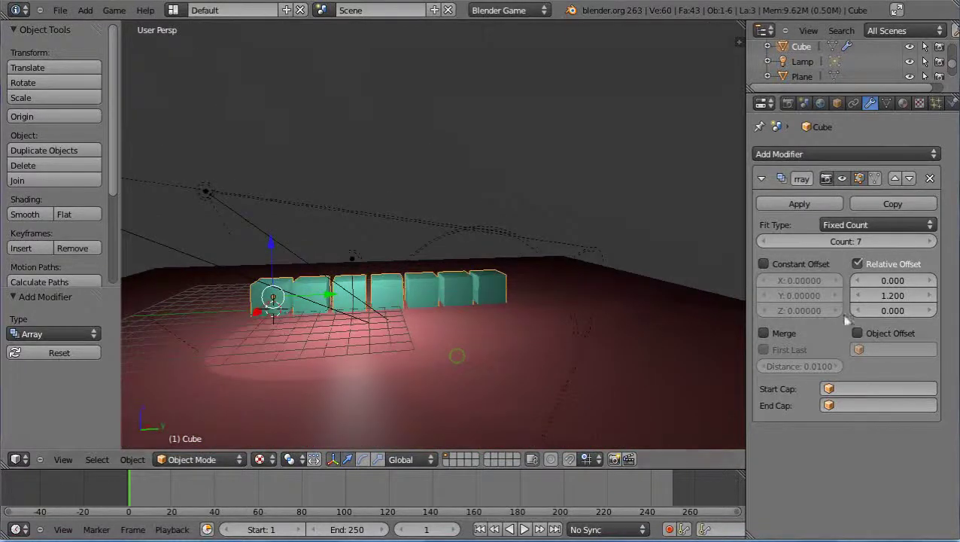
Step: Widen the gaps by changing the Y relative offset to 1.3
{"action": "left_click", "coordinate": [895, 297]}
{"action": "key", "text": "BackSpace"}
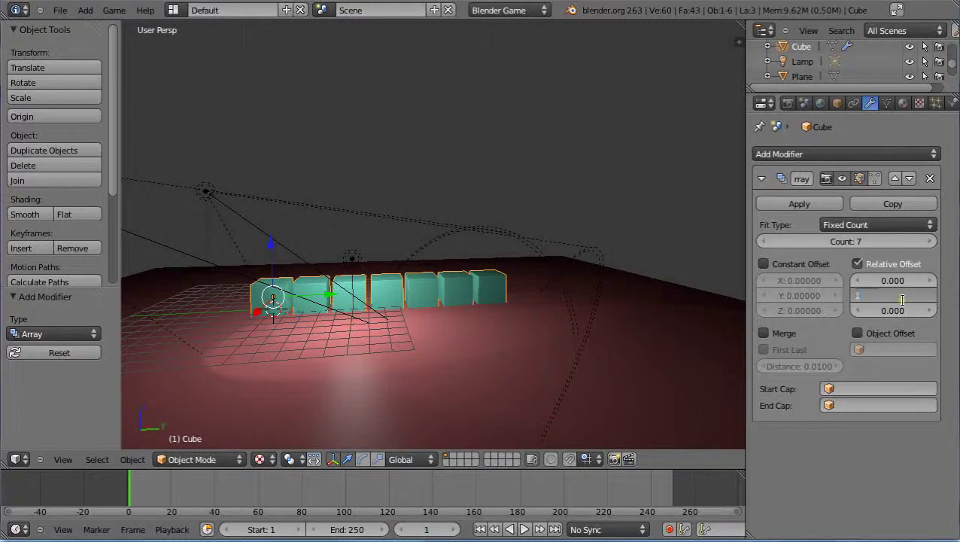
{"action": "type", "text": "1.3"}
{"action": "key", "text": "Return"}
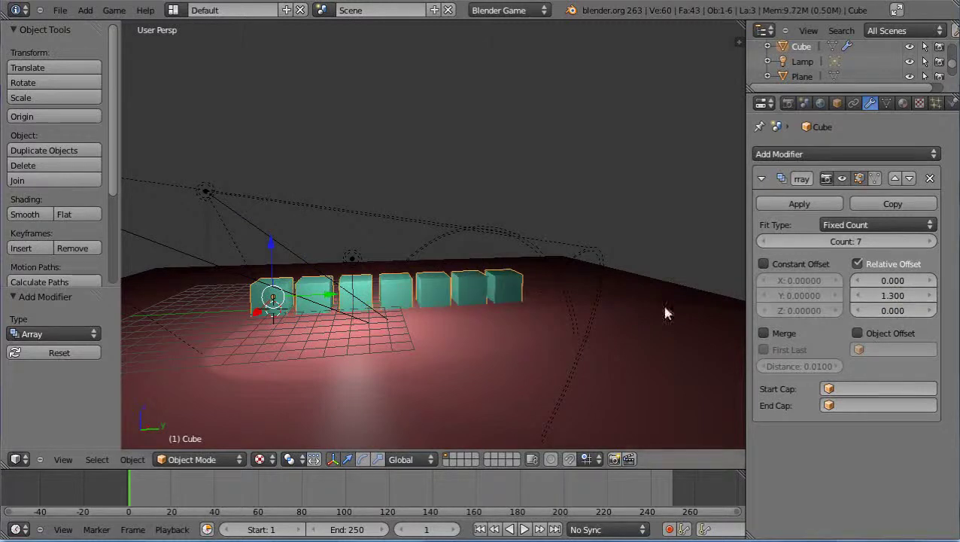
{"action": "scroll", "coordinate": [462, 340], "scroll_direction": "up", "scroll_amount": 3}
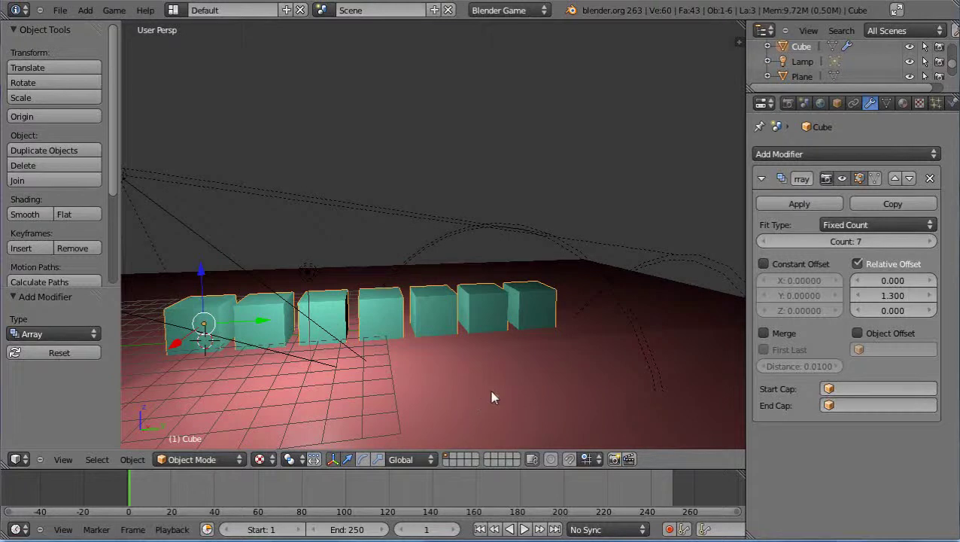
Step: Reselect the cube row, cancel a trial X rotation, and apply the Array modifier
{"action": "key", "text": "a"}
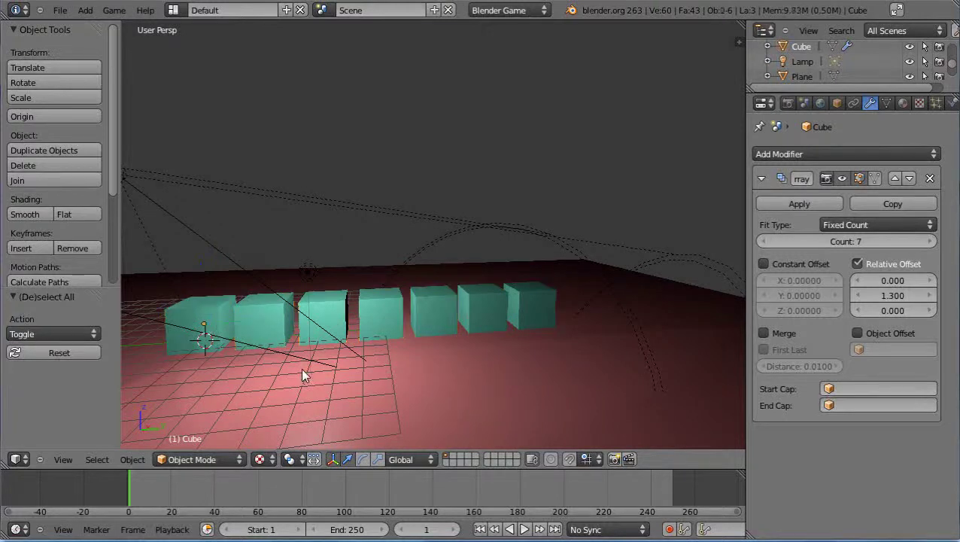
{"action": "right_click", "coordinate": [388, 318]}
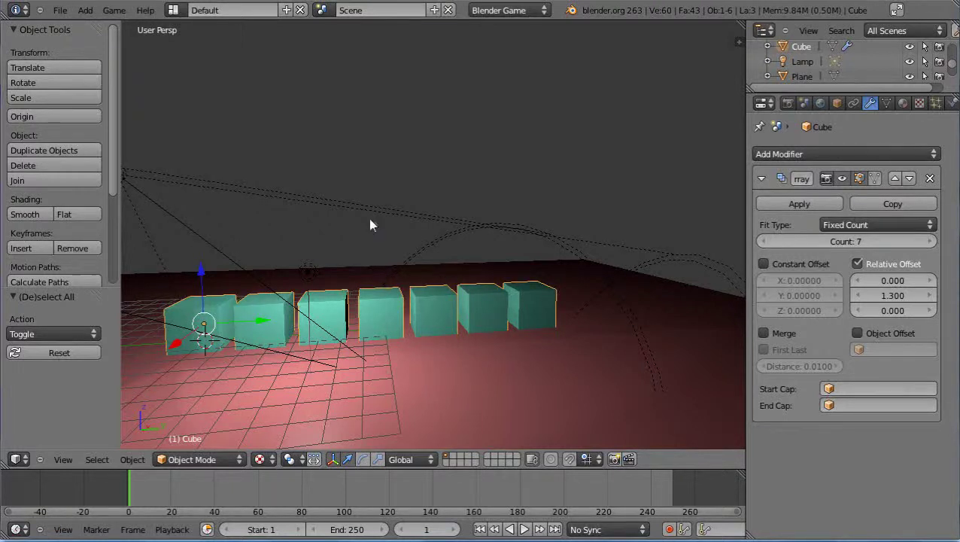
{"action": "key", "text": "r"}
{"action": "key", "text": "x"}
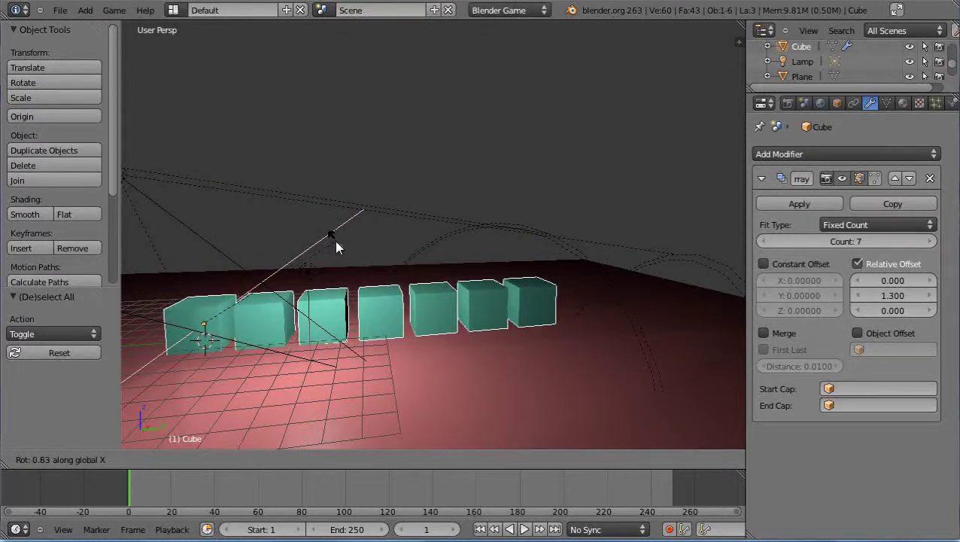
{"action": "right_click", "coordinate": [334, 240]}
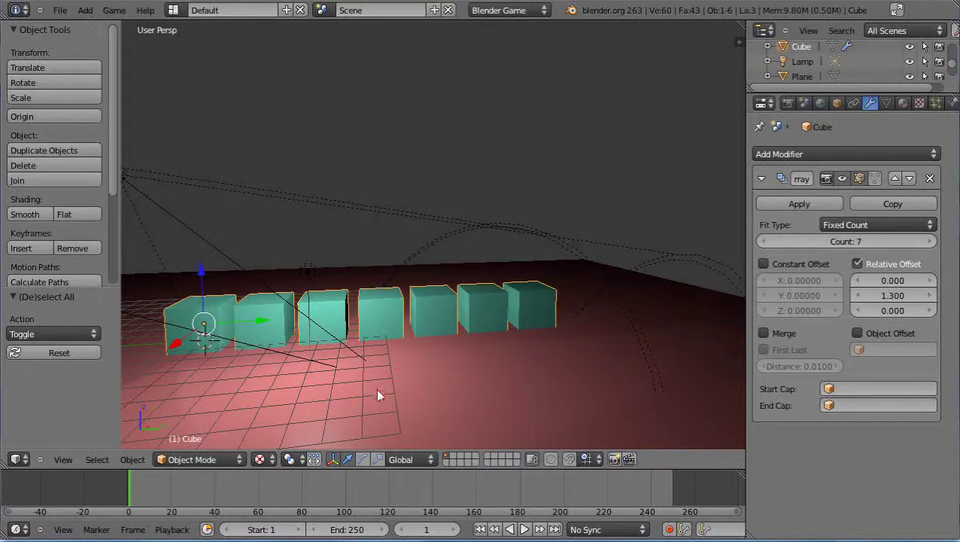
{"action": "key", "text": "ctrl+z"}
{"action": "key", "text": "ctrl+shift+z"}
{"action": "left_click", "coordinate": [814, 205]}
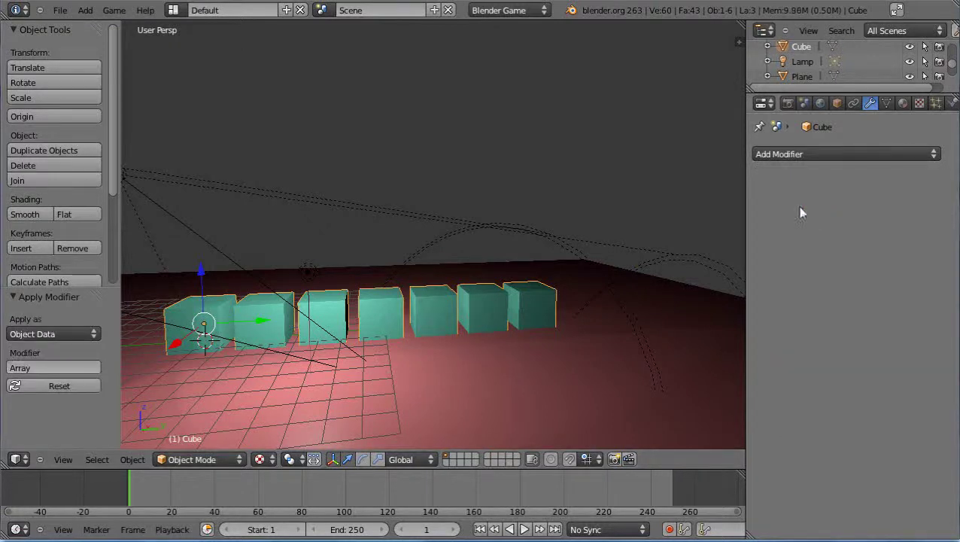
Step: Reselect the seven-cube row, orbit to a high angle over it, and enter Edit Mode
{"action": "right_click", "coordinate": [250, 308]}
{"action": "right_click", "coordinate": [332, 332]}
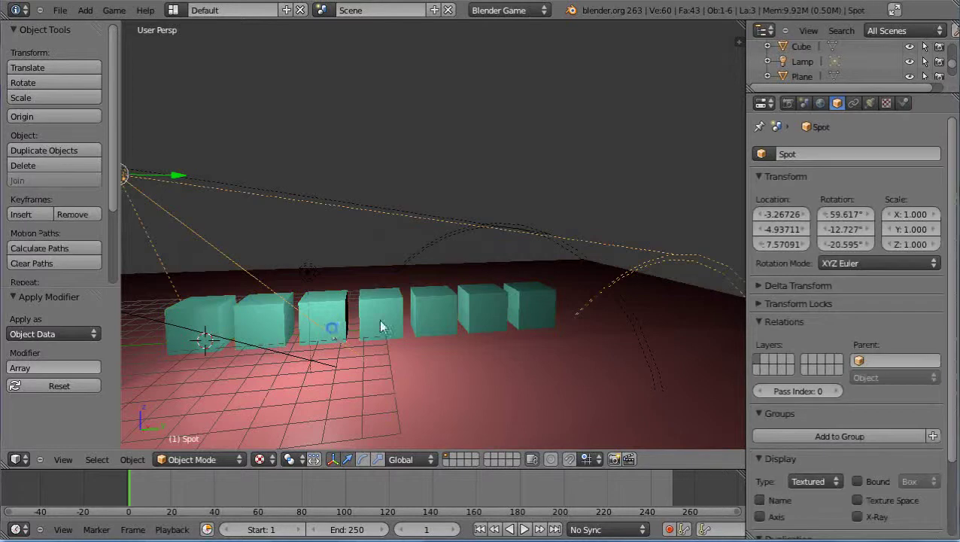
{"action": "right_click", "coordinate": [413, 323]}
{"action": "right_click", "coordinate": [534, 315]}
{"action": "right_click", "coordinate": [535, 315]}
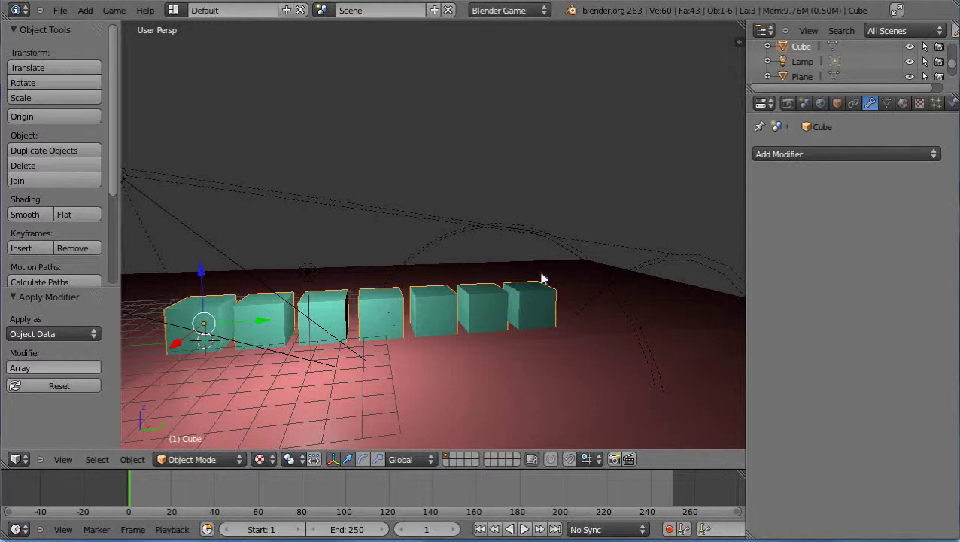
{"action": "middle_click_drag", "start_coordinate": [267, 387], "coordinate": [398, 362]}
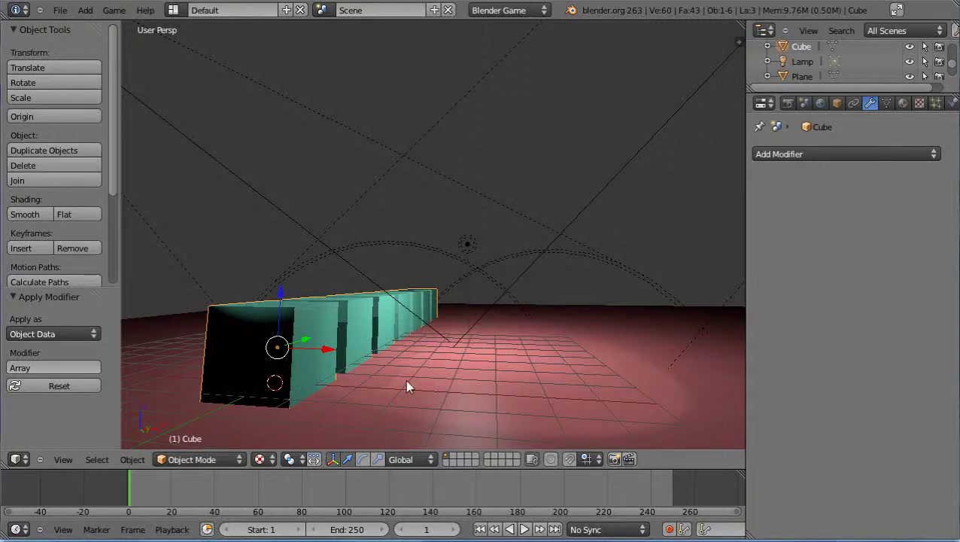
{"action": "mouse_move", "coordinate": [405, 381]}
{"action": "middle_mouse_down"}
{"action": "mouse_move", "coordinate": [377, 382]}
{"action": "mouse_move", "coordinate": [402, 399]}
{"action": "mouse_move", "coordinate": [392, 387]}
{"action": "middle_mouse_up"}
{"action": "scroll", "coordinate": [450, 381], "scroll_direction": "down", "scroll_amount": 5}
{"action": "scroll", "coordinate": [475, 343], "scroll_direction": "up", "scroll_amount": 3}
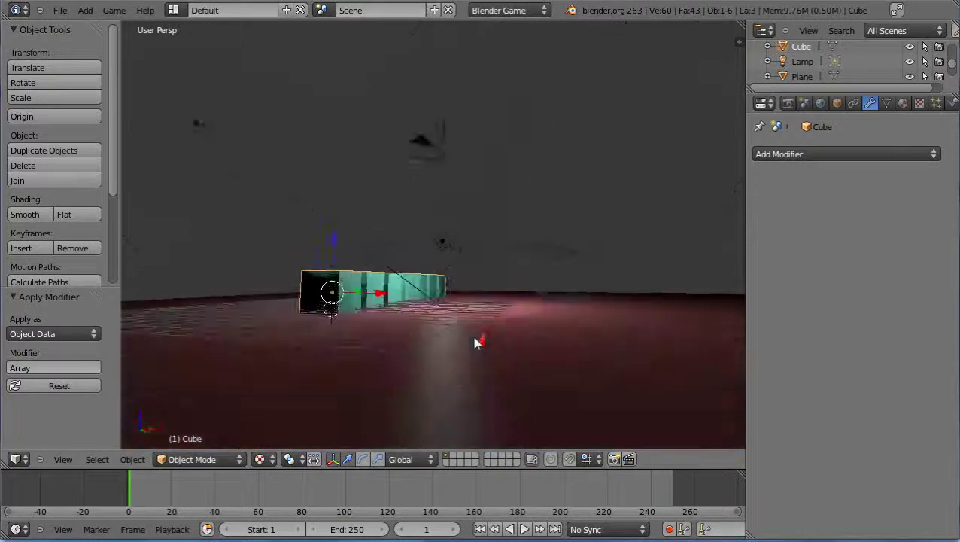
{"action": "middle_click_drag", "start_coordinate": [474, 342], "coordinate": [497, 379]}
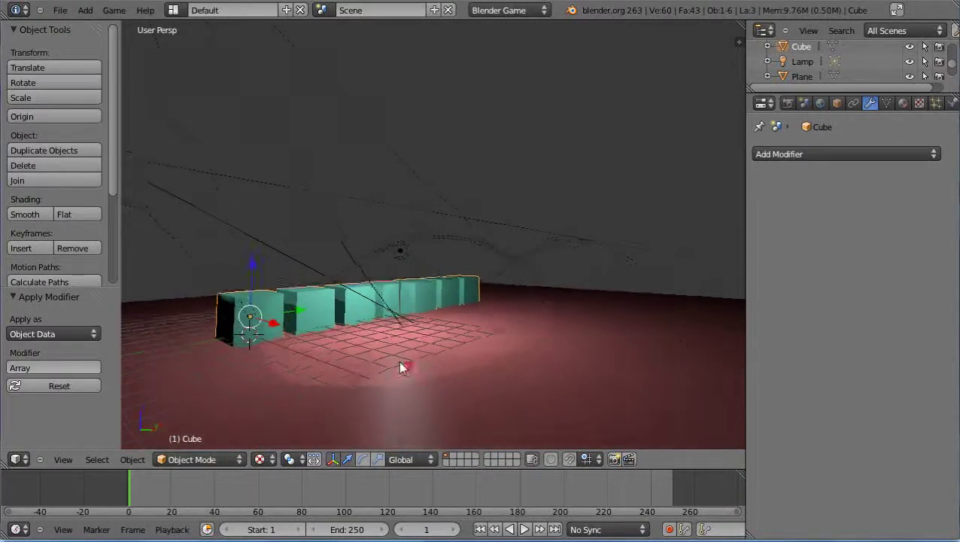
{"action": "scroll", "coordinate": [398, 359], "scroll_direction": "up", "scroll_amount": 2}
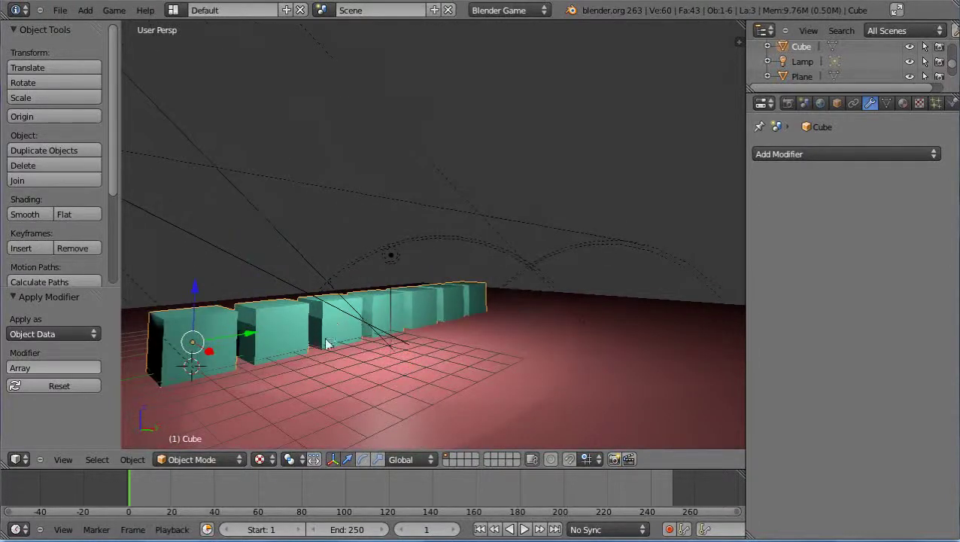
{"action": "key", "text": "Tab"}
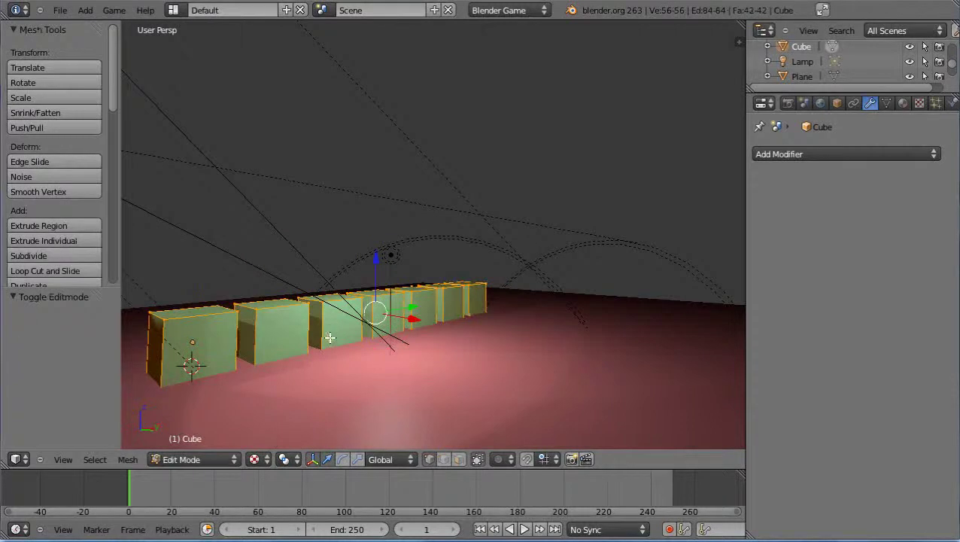
Step: Separate the mesh by loose parts, then return to Object Mode and select the far cube
{"action": "key", "text": "p"}
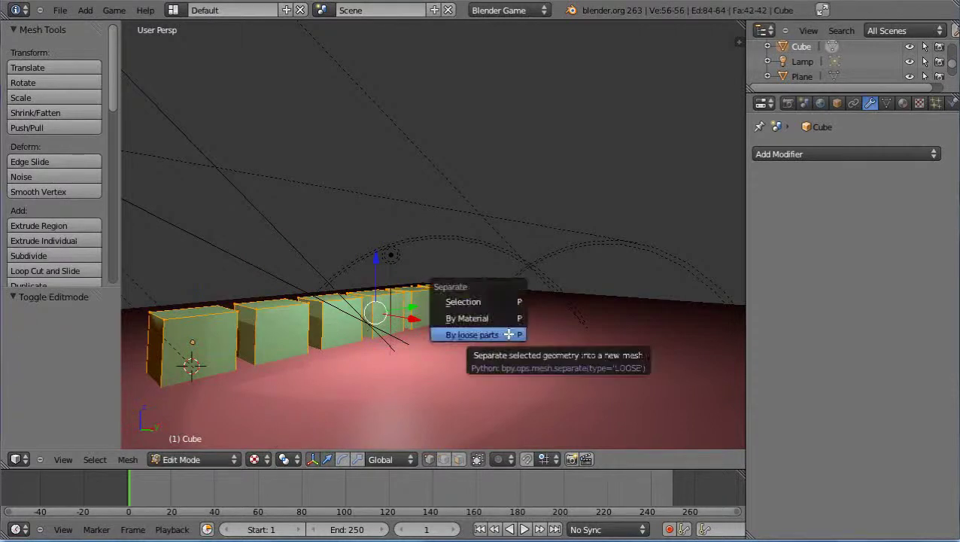
{"action": "left_click", "coordinate": [458, 336]}
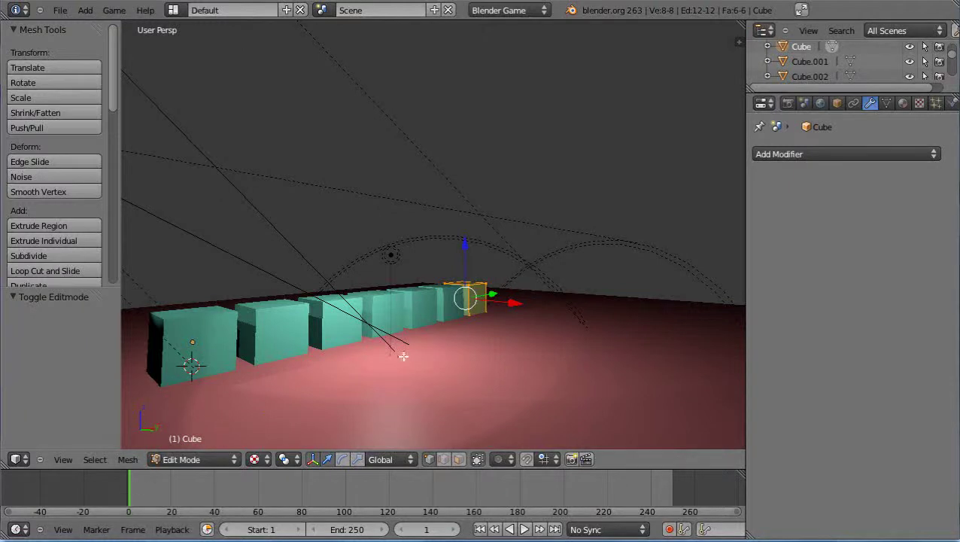
{"action": "right_click", "coordinate": [460, 311]}
{"action": "right_click", "coordinate": [445, 313]}
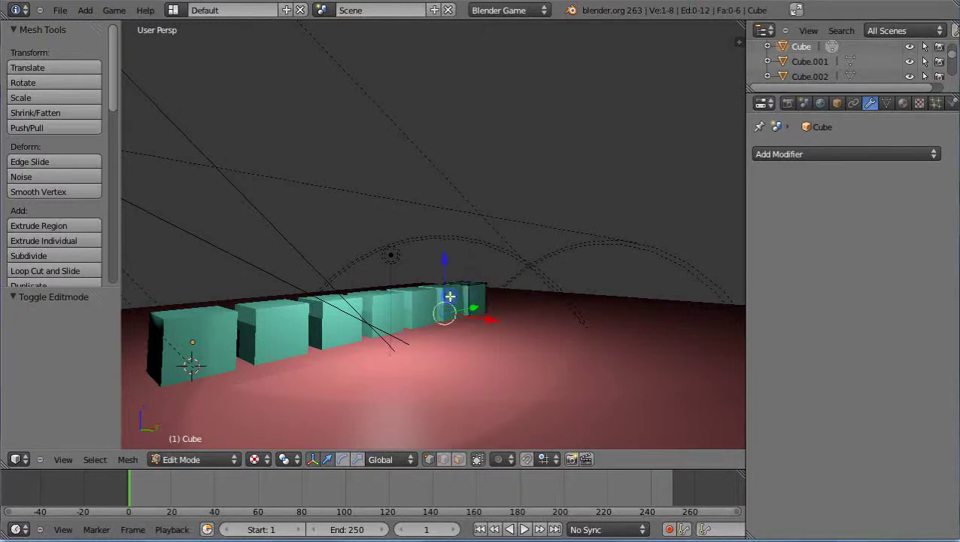
{"action": "right_click", "coordinate": [449, 295]}
{"action": "key", "text": "Tab"}
{"action": "right_click", "coordinate": [453, 302]}
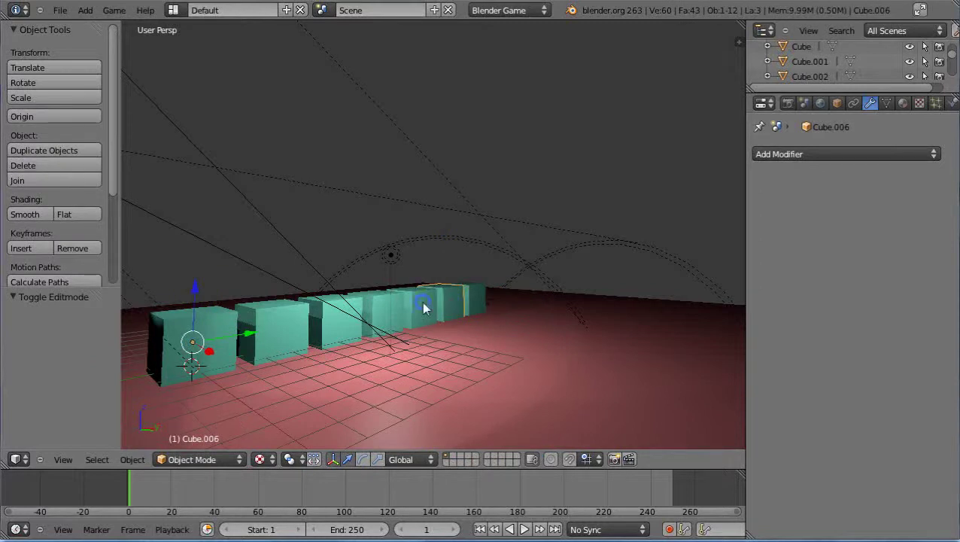
{"action": "right_click", "coordinate": [423, 307]}
{"action": "right_click", "coordinate": [388, 317]}
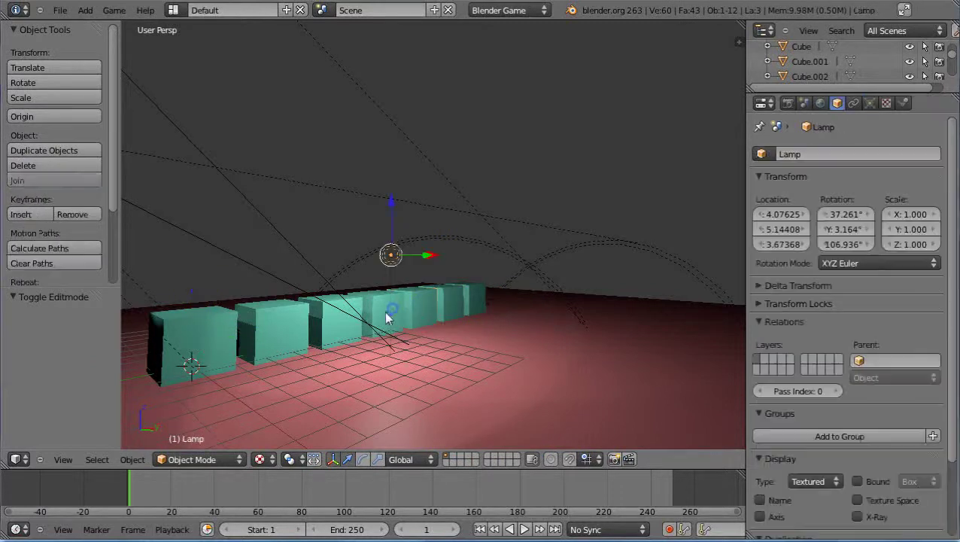
{"action": "right_click", "coordinate": [339, 322]}
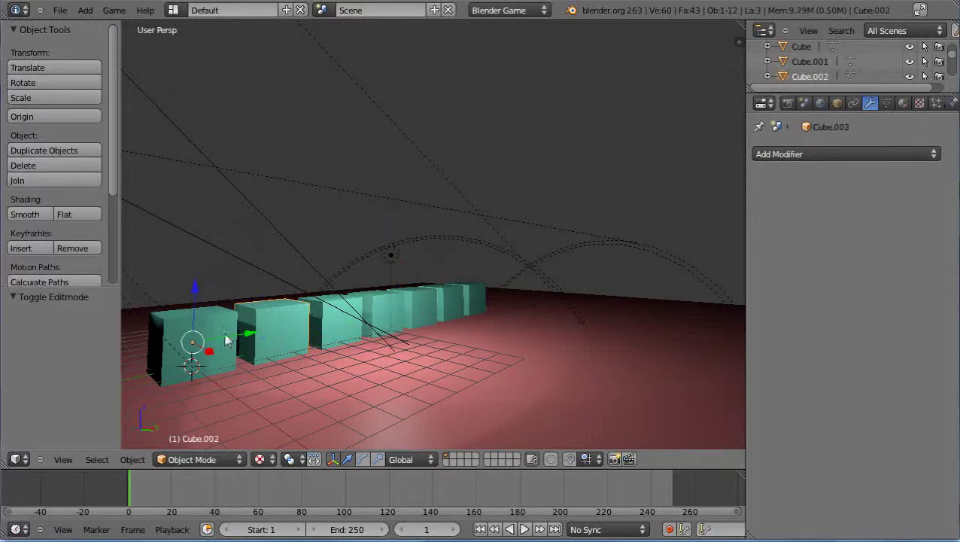
{"action": "right_click", "coordinate": [189, 365]}
{"action": "right_click", "coordinate": [215, 347]}
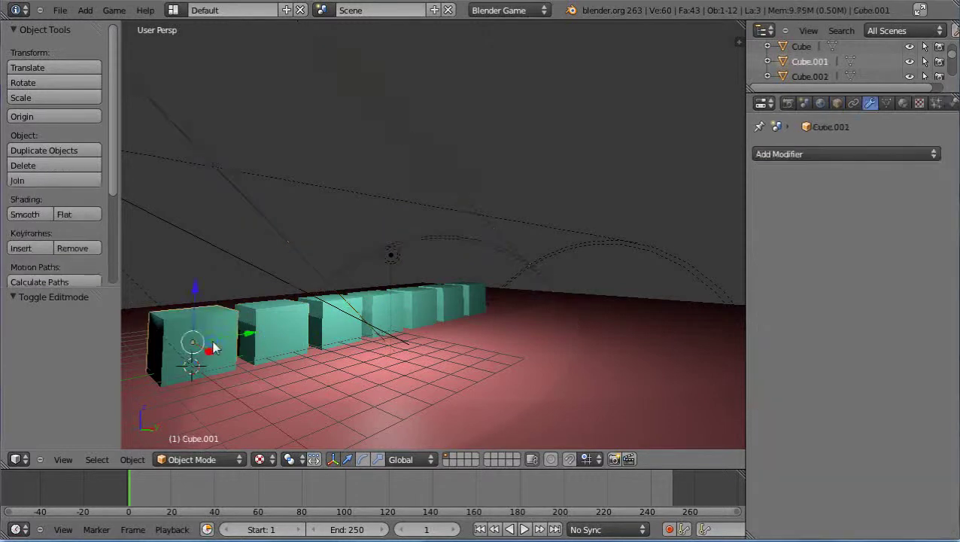
{"action": "right_click", "coordinate": [474, 302]}
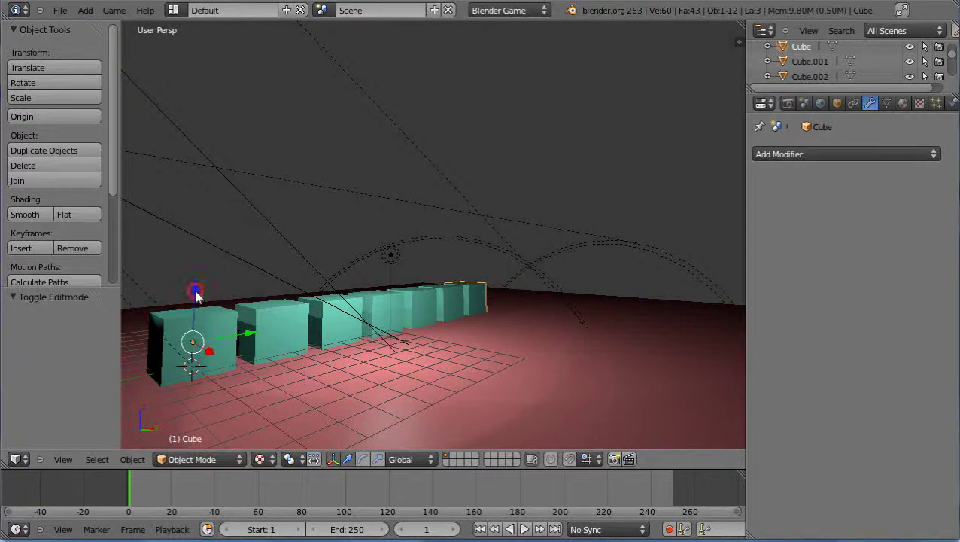
{"action": "left_click_drag", "start_coordinate": [195, 289], "coordinate": [245, 289]}
{"action": "key", "text": "shift+s"}
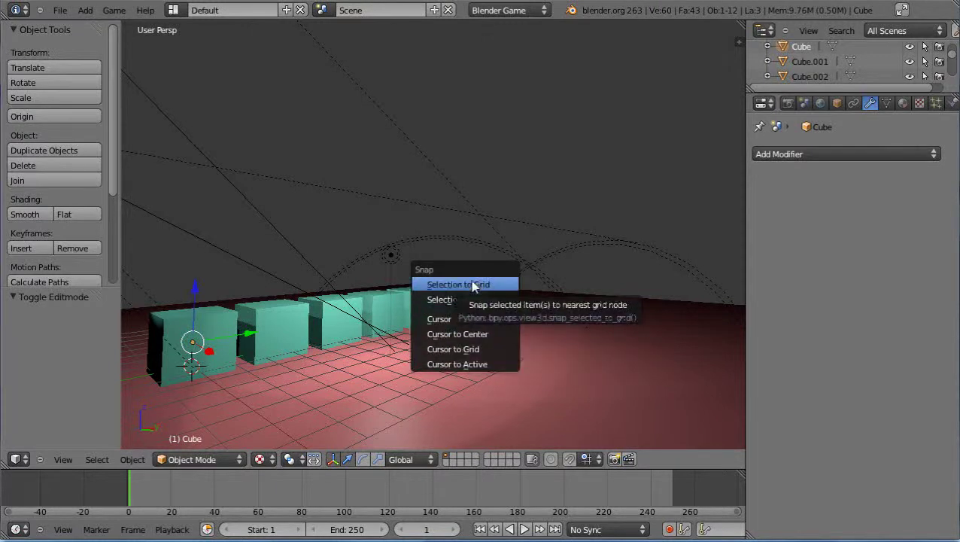
{"action": "left_click", "coordinate": [472, 334]}
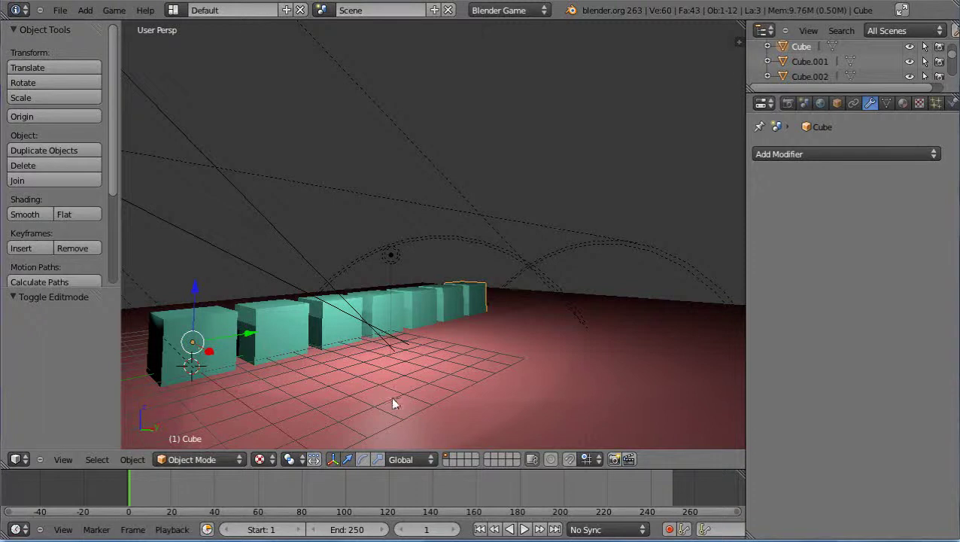
{"action": "right_click", "coordinate": [455, 305]}
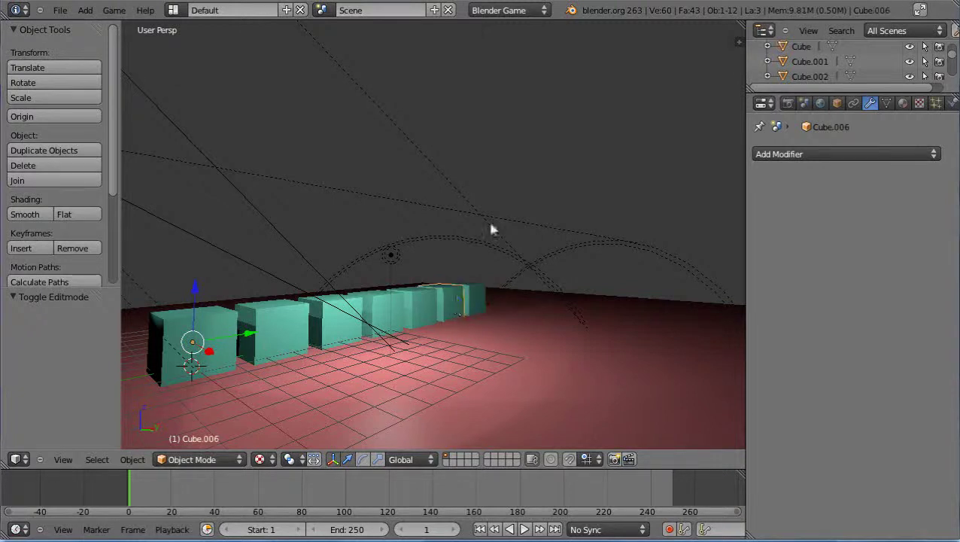
{"action": "key", "text": "r"}
{"action": "key", "text": "z"}
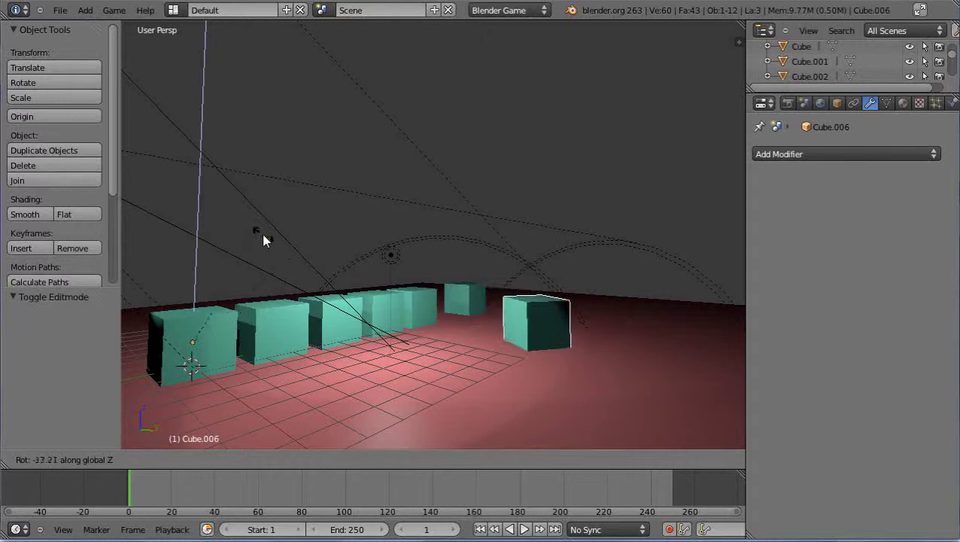
{"action": "right_click", "coordinate": [261, 230]}
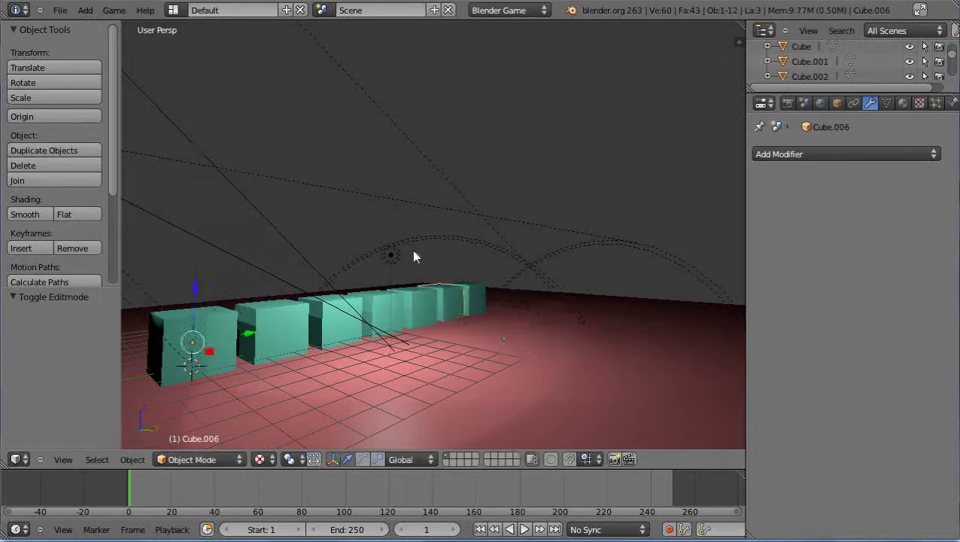
{"action": "middle_click_drag", "start_coordinate": [414, 255], "coordinate": [457, 361]}
{"action": "scroll", "coordinate": [463, 353], "scroll_direction": "down", "scroll_amount": 3}
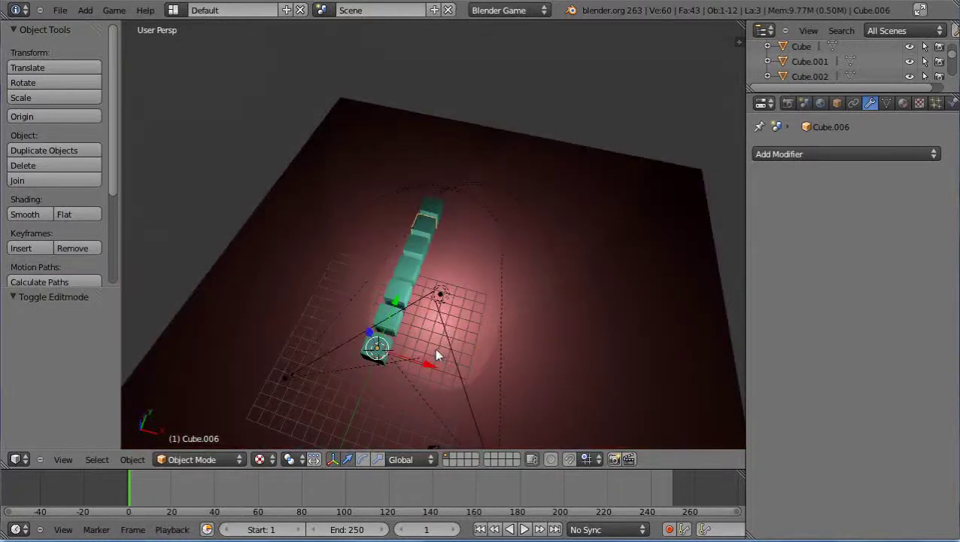
{"action": "right_click", "coordinate": [430, 216]}
{"action": "right_click", "coordinate": [430, 216]}
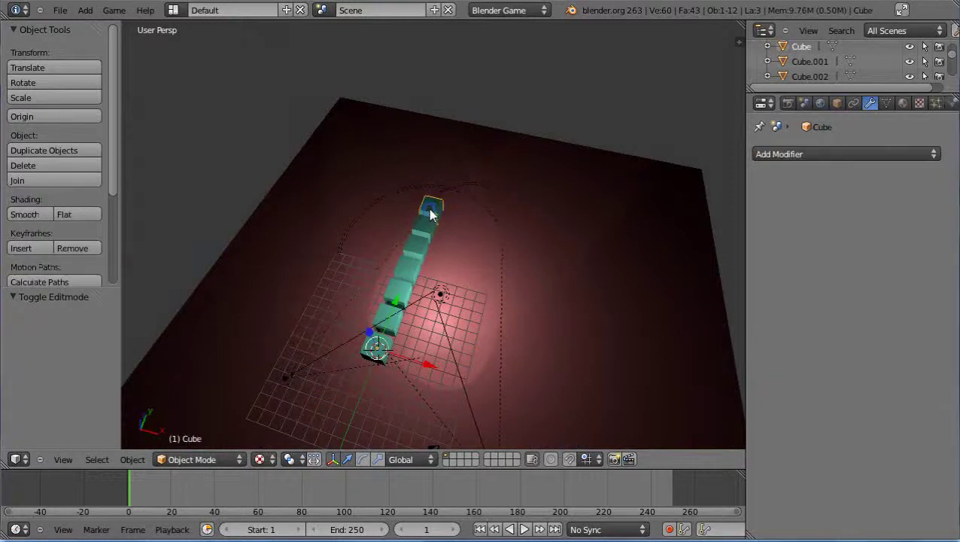
{"action": "key", "text": "r"}
{"action": "key", "text": "z"}
{"action": "left_click", "coordinate": [331, 190]}
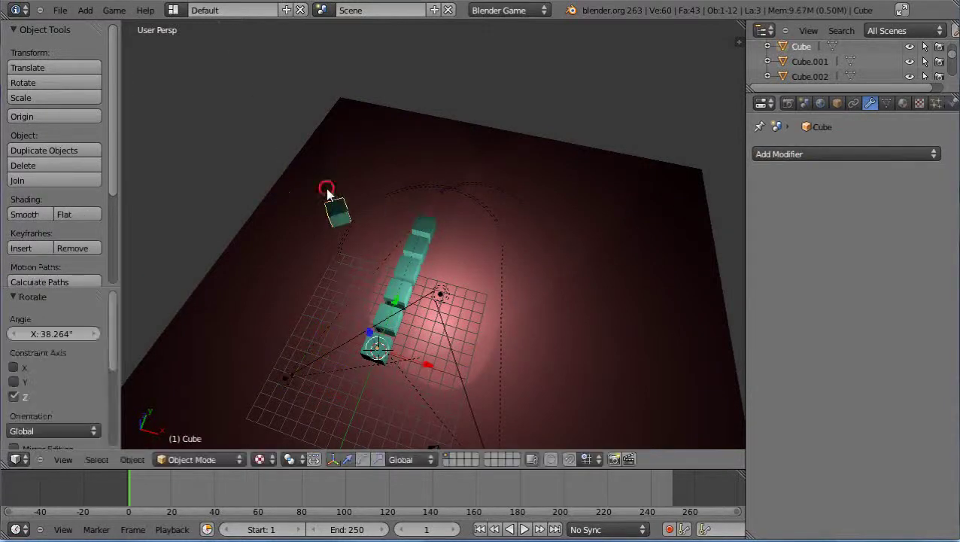
{"action": "right_click", "coordinate": [425, 231]}
{"action": "right_click", "coordinate": [425, 229]}
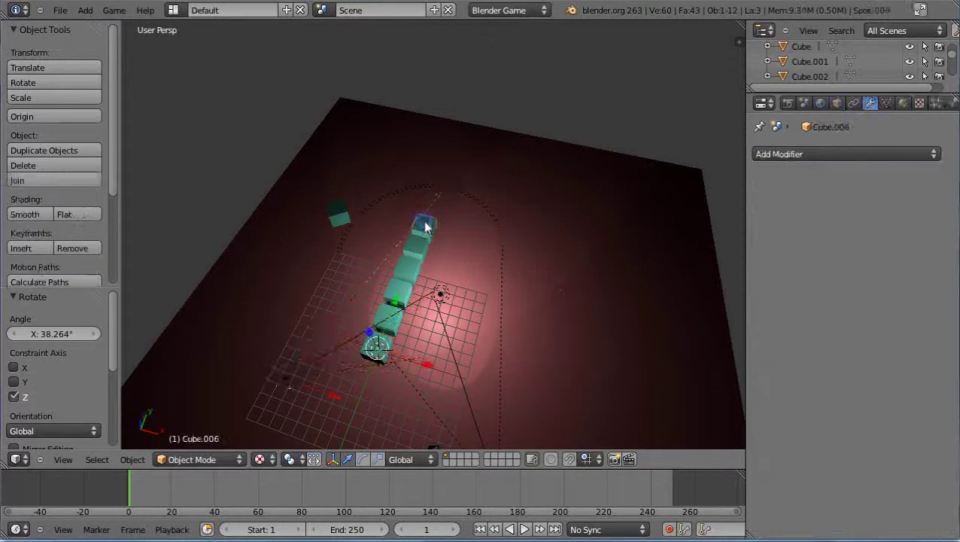
{"action": "key", "text": "r"}
{"action": "key", "text": "z"}
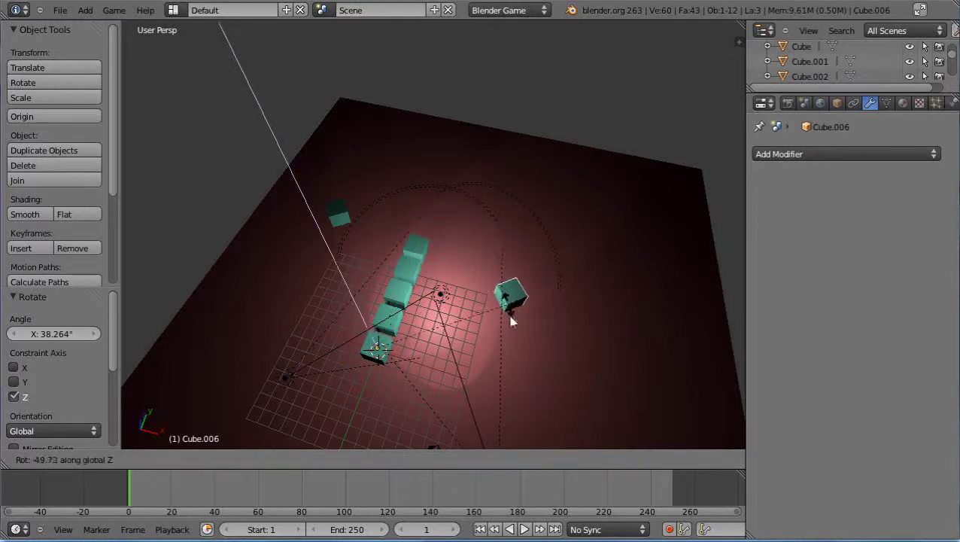
{"action": "left_click", "coordinate": [510, 322]}
{"action": "middle_click_drag", "start_coordinate": [512, 322], "coordinate": [430, 343]}
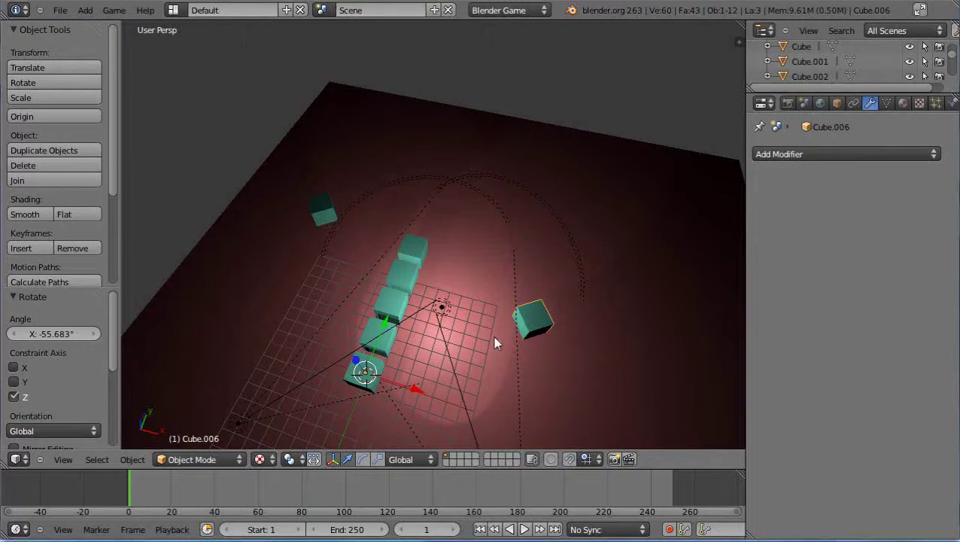
{"action": "key", "text": "ctrl+z"}
{"action": "key", "text": "ctrl+z"}
{"action": "key", "text": "ctrl+z"}
{"action": "key", "text": "ctrl+z"}
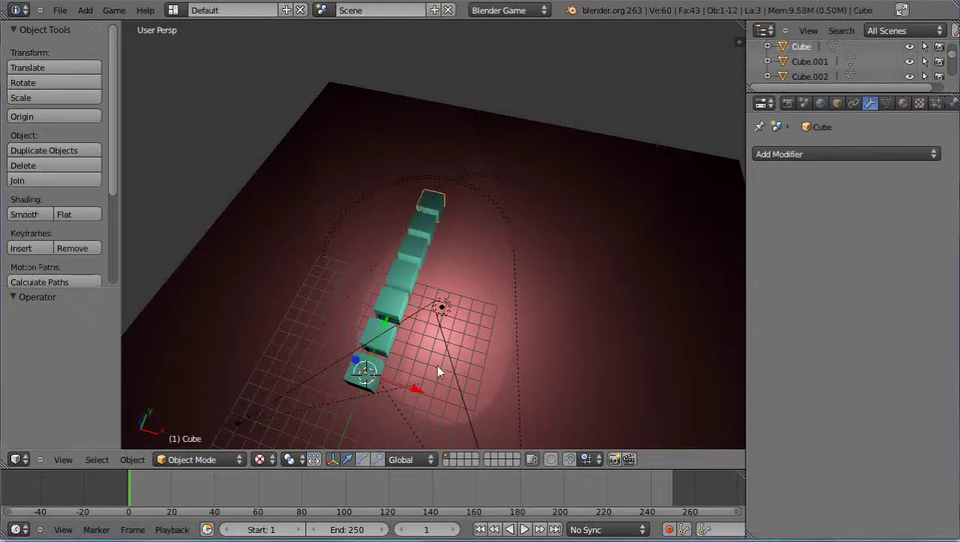
{"action": "middle_click_drag", "start_coordinate": [346, 391], "coordinate": [272, 289]}
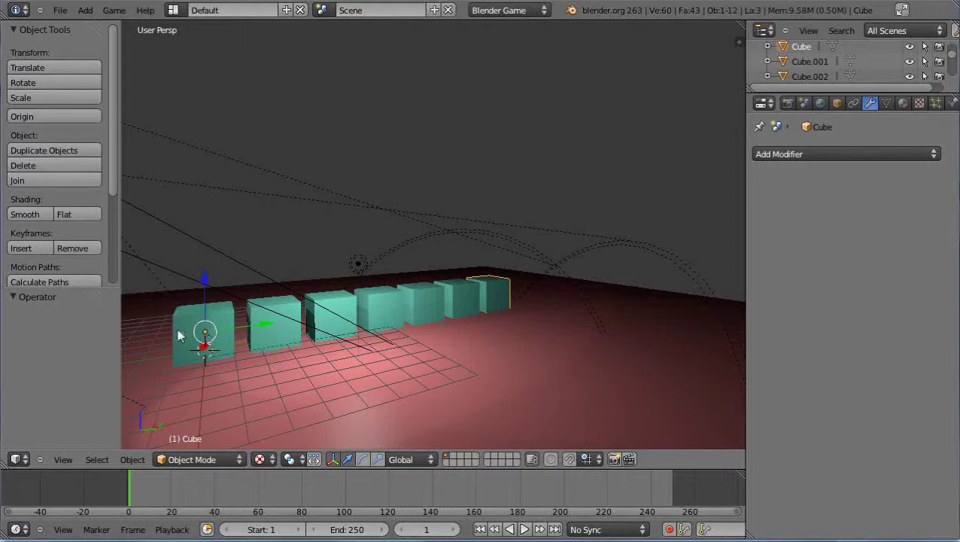
Step: Select all seven cubes from Cube.001 onward and apply Origin to Geometry to them
{"action": "right_click", "coordinate": [227, 323]}
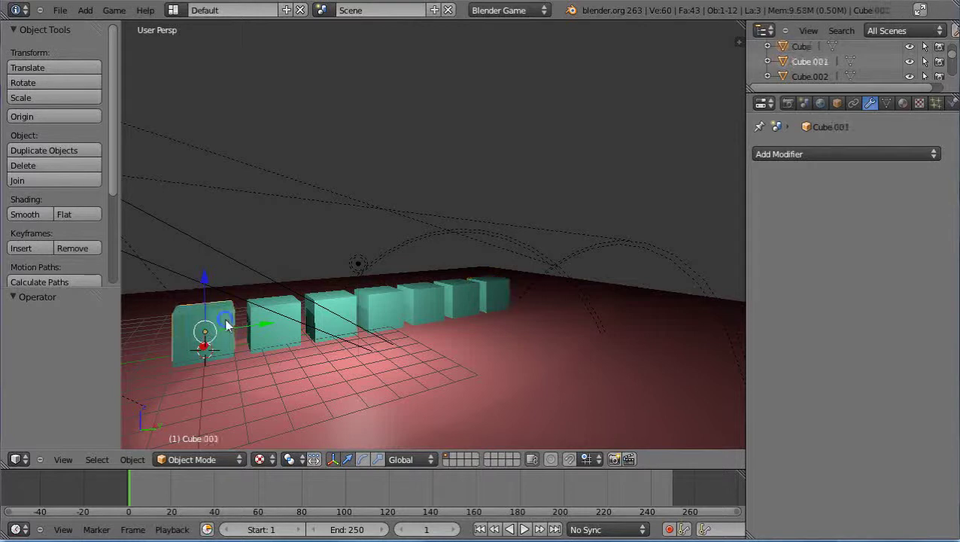
{"action": "right_click", "coordinate": [273, 330], "text": "shift"}
{"action": "right_click", "coordinate": [335, 307], "text": "shift"}
{"action": "right_click", "coordinate": [389, 307], "text": "shift"}
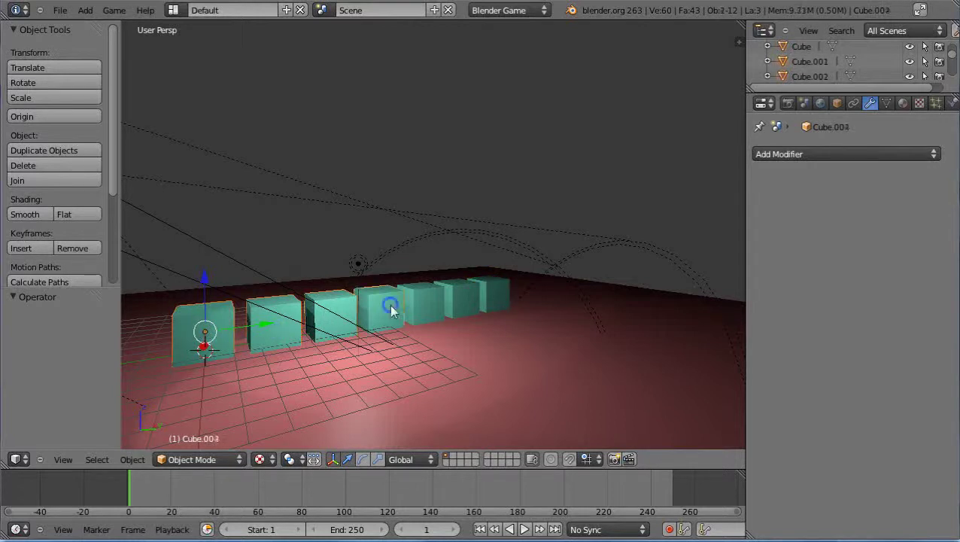
{"action": "right_click", "coordinate": [425, 302], "text": "shift"}
{"action": "right_click", "coordinate": [465, 303], "text": "shift"}
{"action": "right_click", "coordinate": [498, 295], "text": "shift"}
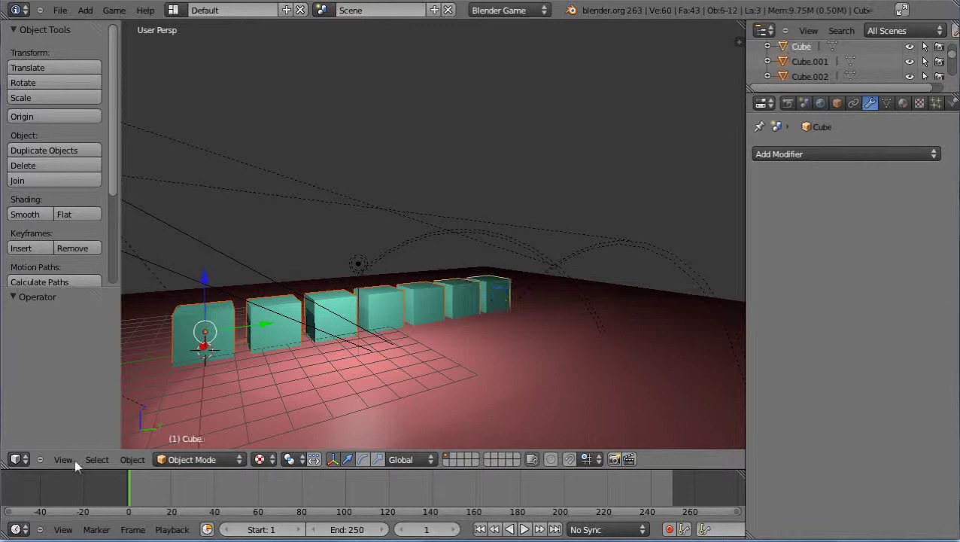
{"action": "left_click", "coordinate": [132, 461]}
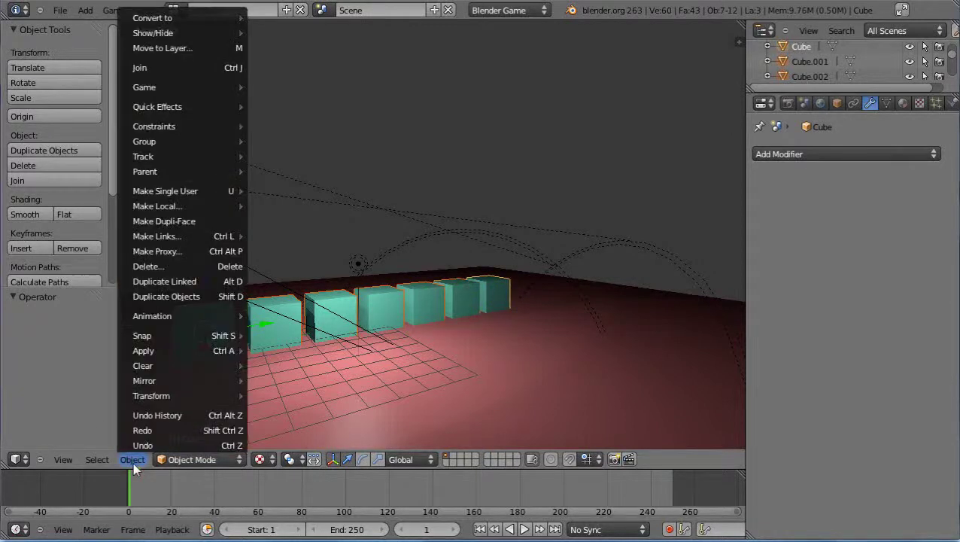
{"action": "mouse_move", "coordinate": [159, 400]}
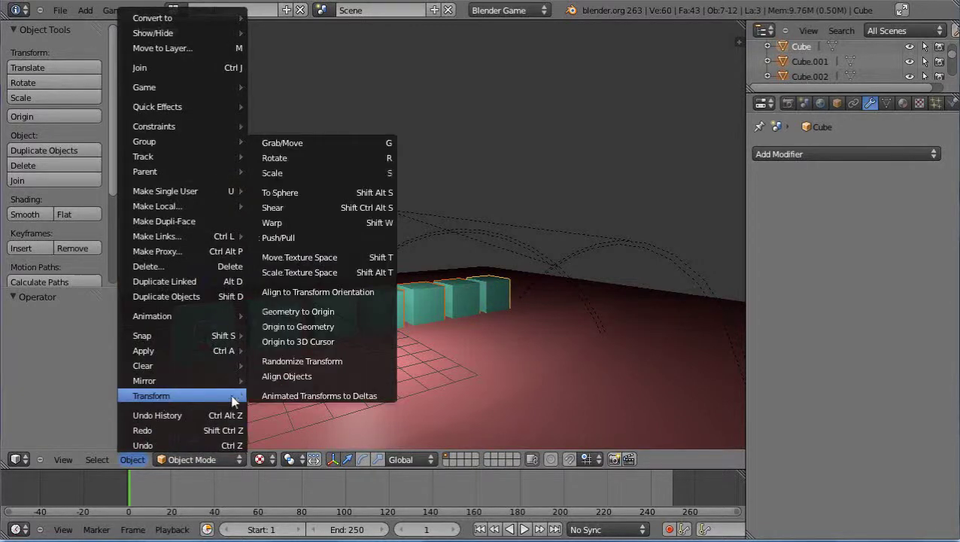
{"action": "left_click", "coordinate": [293, 327]}
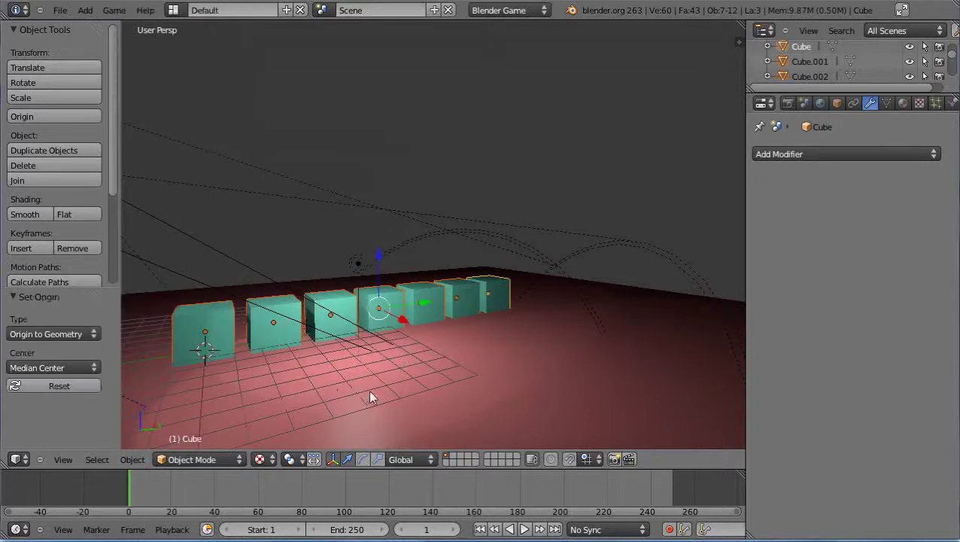
Step: Select Cube.004 and rotate it about 87° around the Z axis
{"action": "right_click", "coordinate": [397, 381]}
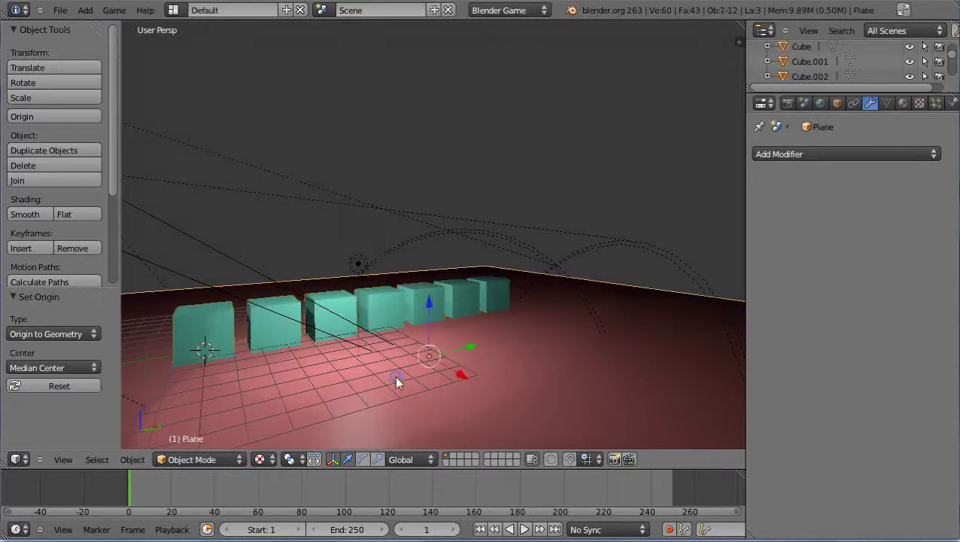
{"action": "right_click", "coordinate": [387, 307]}
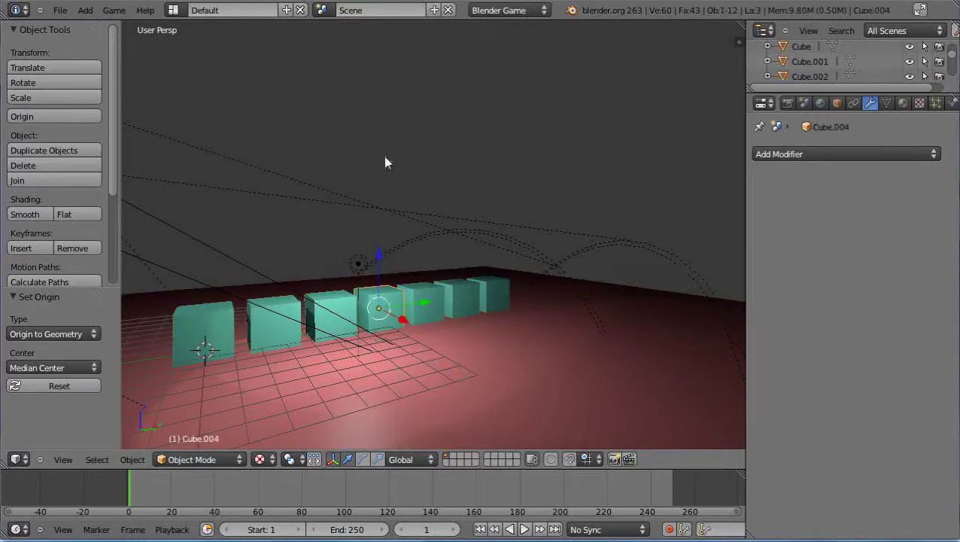
{"action": "key", "text": "r"}
{"action": "key", "text": "z"}
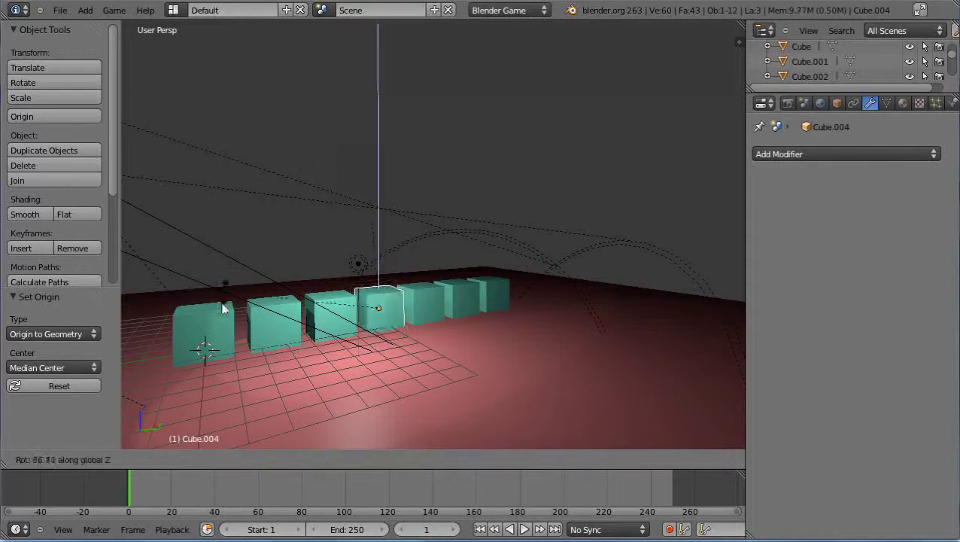
{"action": "left_click", "coordinate": [331, 164]}
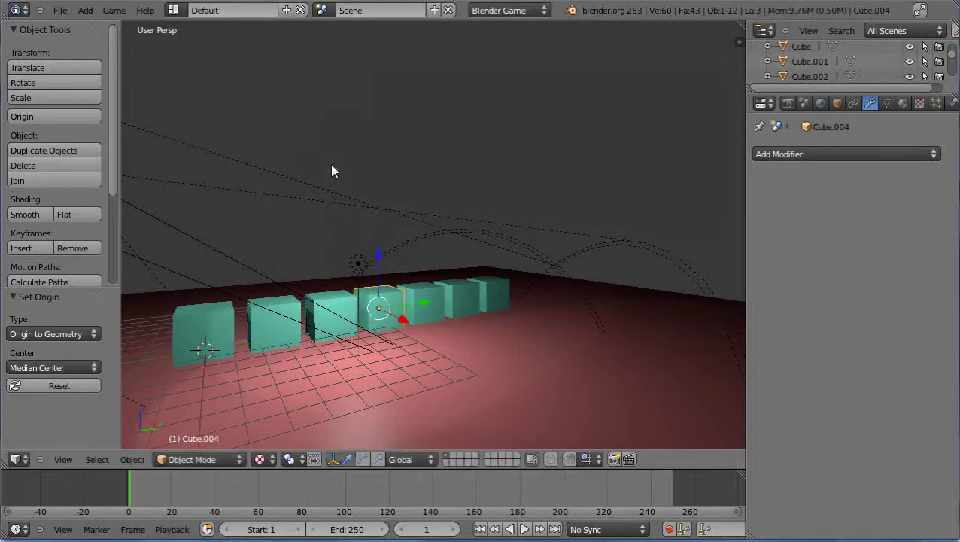
Step: Select cubes along the row, ending with the leftmost, Cube.001
{"action": "right_click", "coordinate": [202, 331]}
{"action": "right_click", "coordinate": [273, 325]}
{"action": "right_click", "coordinate": [343, 331]}
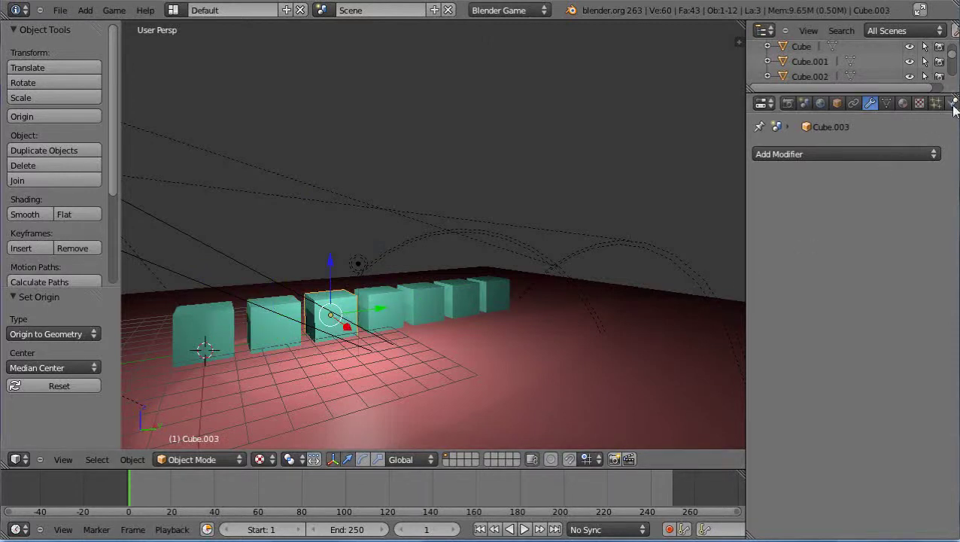
{"action": "right_click", "coordinate": [203, 328]}
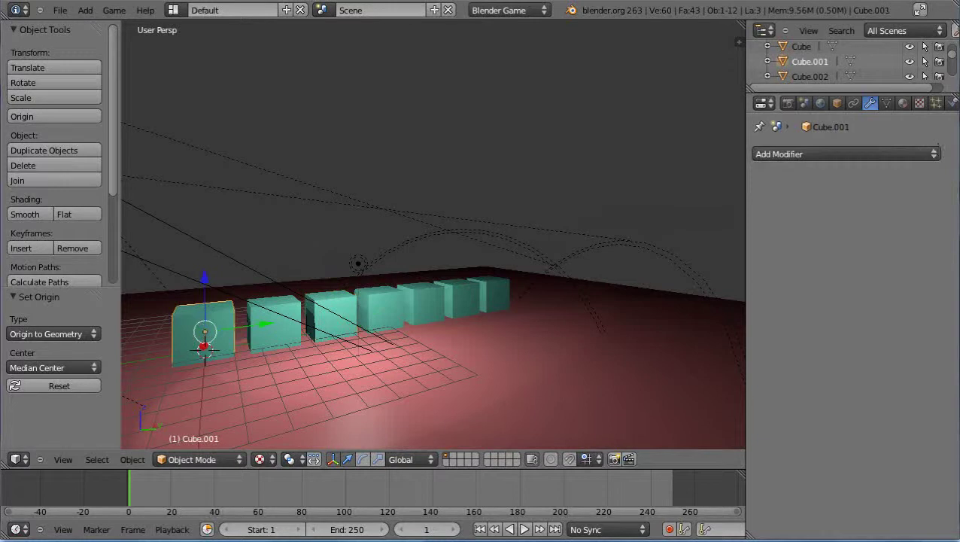
Step: Show Cube.001's physics types and switch the render engine from Blender Game to Blender Render
{"action": "left_click", "coordinate": [953, 103]}
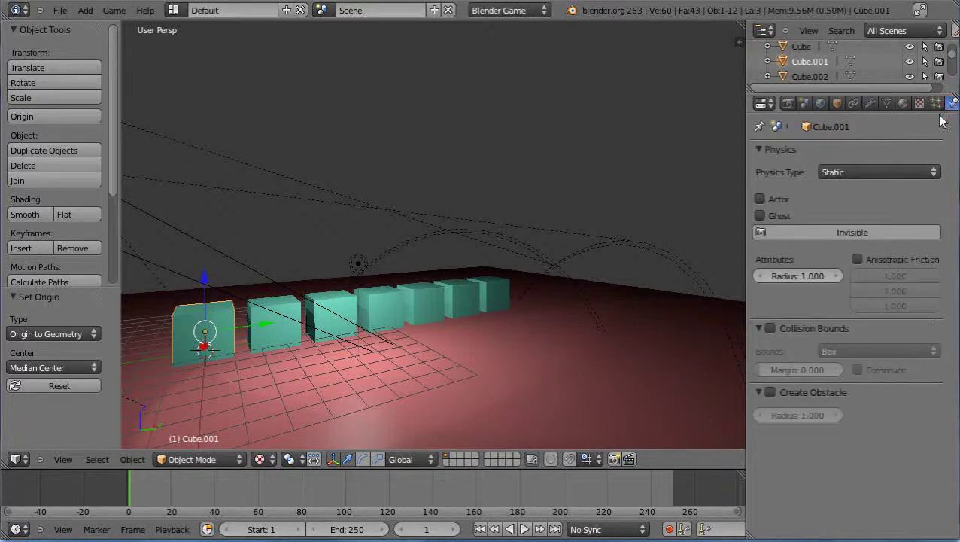
{"action": "left_click", "coordinate": [876, 173]}
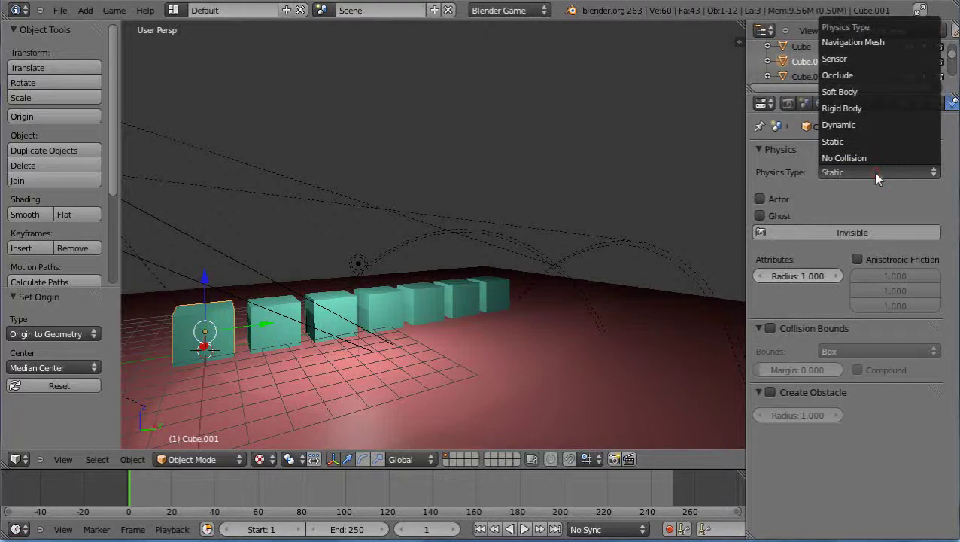
{"action": "left_click", "coordinate": [544, 10]}
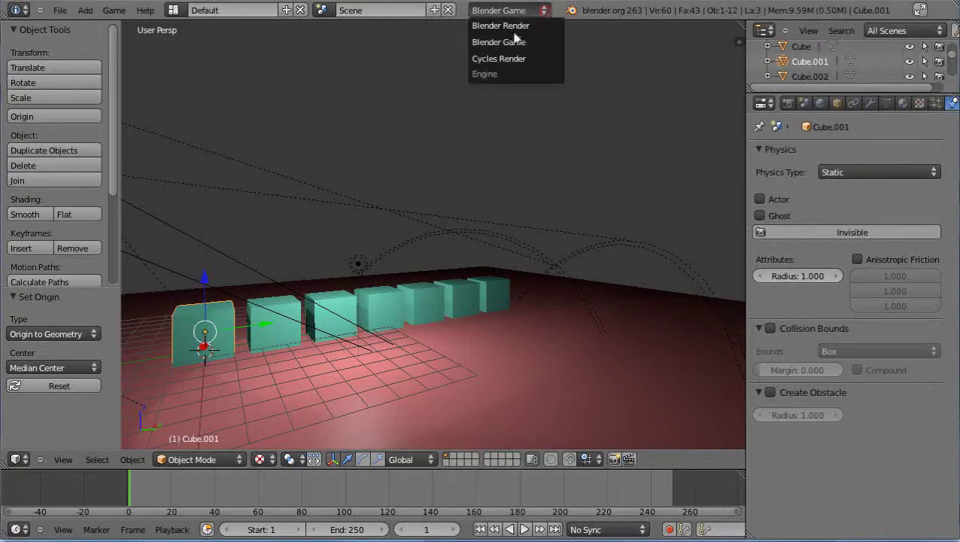
{"action": "left_click", "coordinate": [504, 25]}
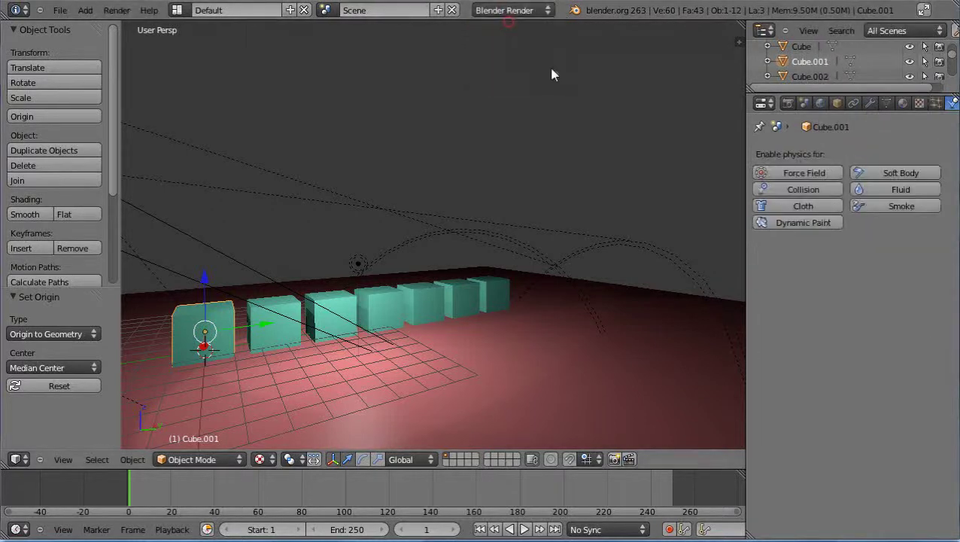
Step: Enable Soft Body on Cube.001 and Cube.002, raising Cube.002's friction to 0.549
{"action": "left_click", "coordinate": [900, 173]}
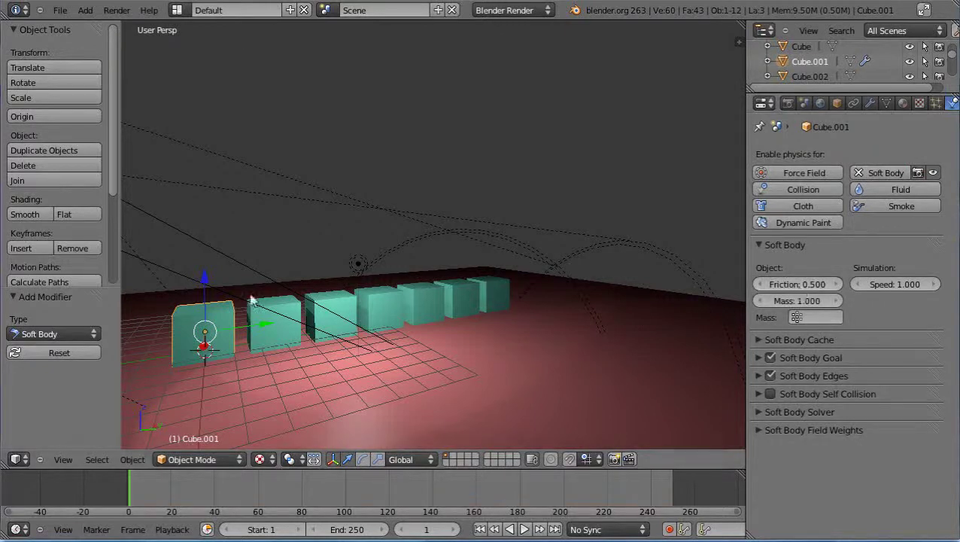
{"action": "right_click", "coordinate": [276, 330]}
{"action": "left_click", "coordinate": [898, 174]}
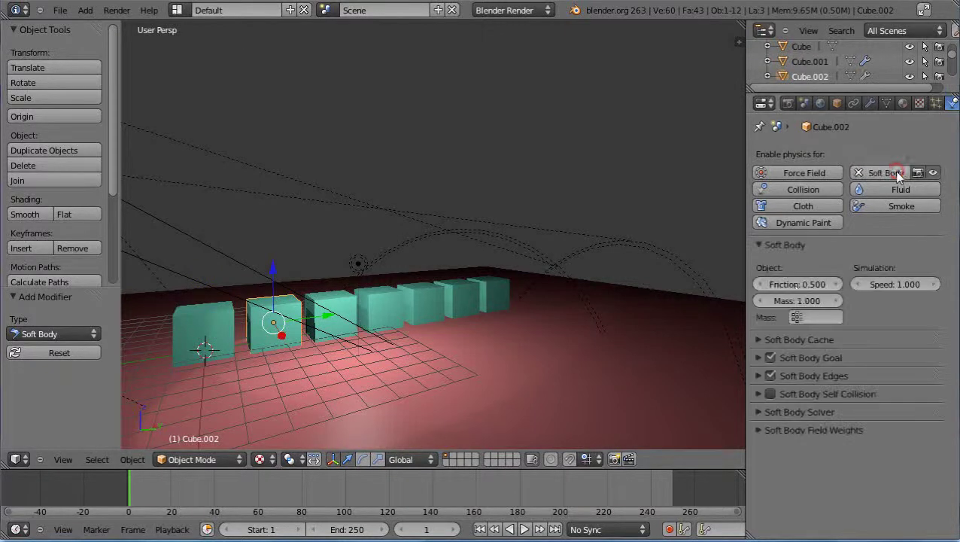
{"action": "left_click_drag", "start_coordinate": [810, 284], "coordinate": [818, 303]}
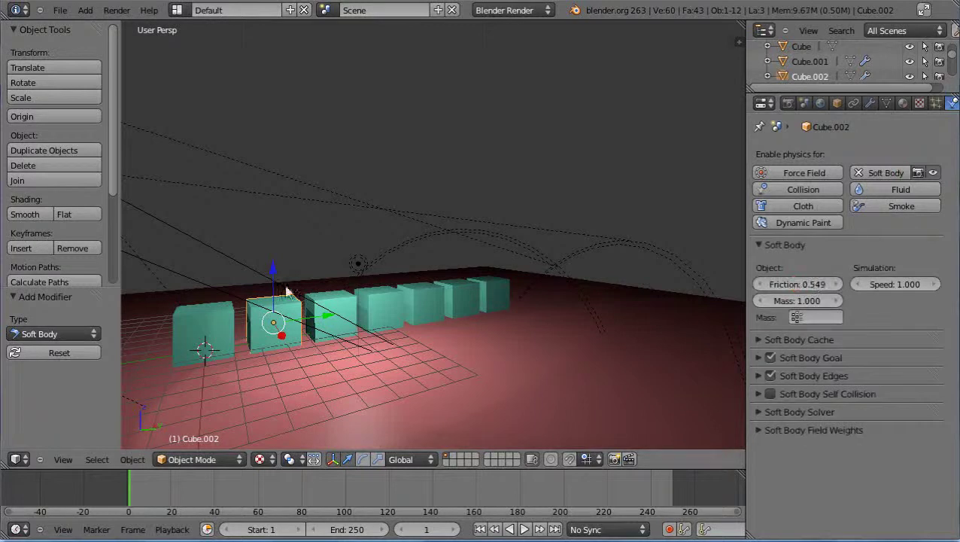
Step: Alternate selection between the first two cubes, ending on Cube.001, then orbit high and back to level
{"action": "right_click", "coordinate": [211, 328]}
{"action": "right_click", "coordinate": [277, 325]}
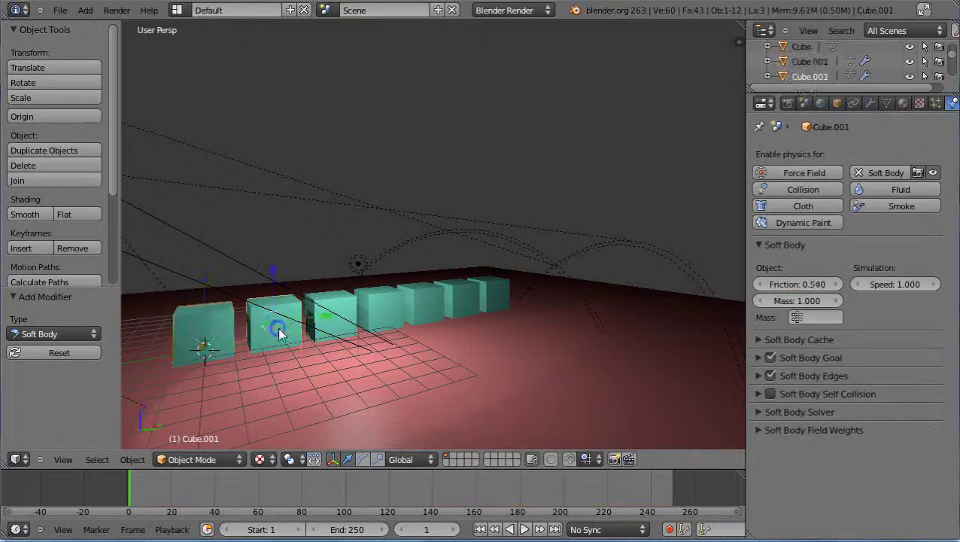
{"action": "right_click", "coordinate": [206, 322]}
{"action": "right_click", "coordinate": [278, 324]}
{"action": "right_click", "coordinate": [215, 331]}
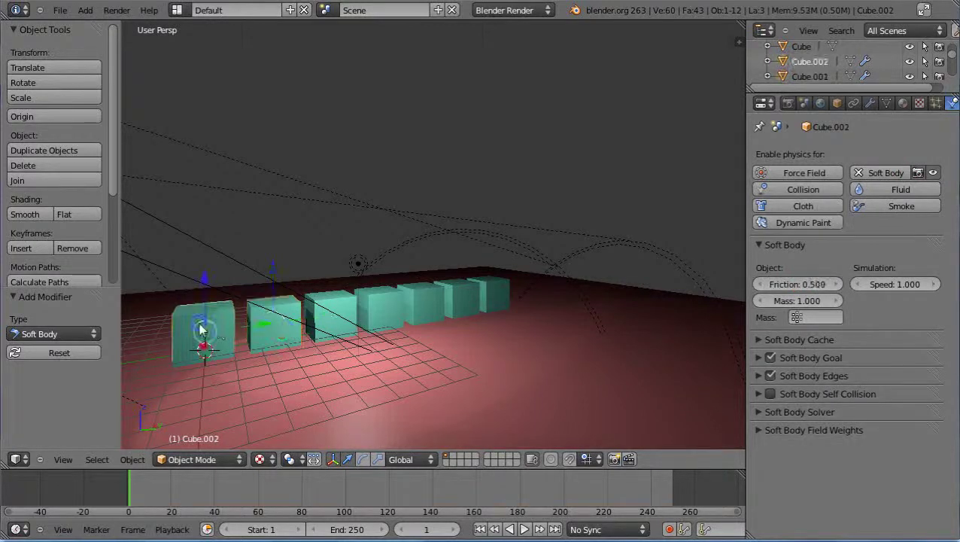
{"action": "right_click", "coordinate": [277, 329]}
{"action": "right_click", "coordinate": [205, 328]}
{"action": "middle_click_drag", "start_coordinate": [262, 364], "coordinate": [238, 313]}
{"action": "middle_click_drag", "start_coordinate": [274, 417], "coordinate": [220, 298]}
Step: Add an Empty and make it a Wind force field with strength 5.160
{"action": "key", "text": "shift+a"}
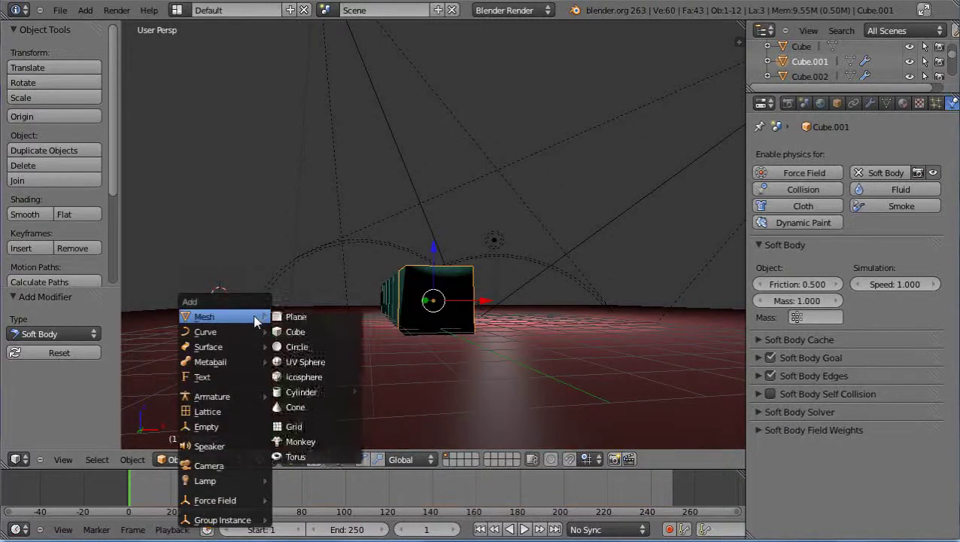
{"action": "left_click", "coordinate": [222, 428]}
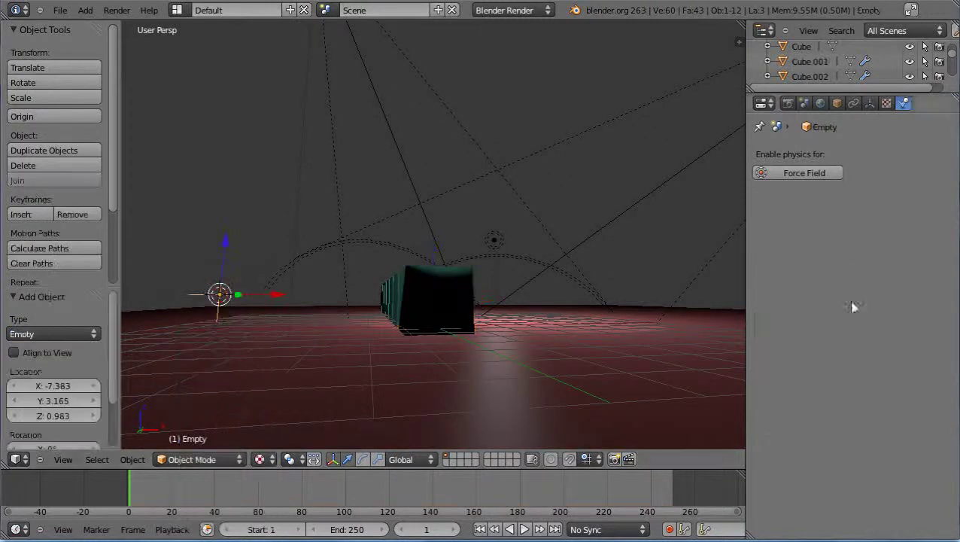
{"action": "left_click", "coordinate": [800, 174]}
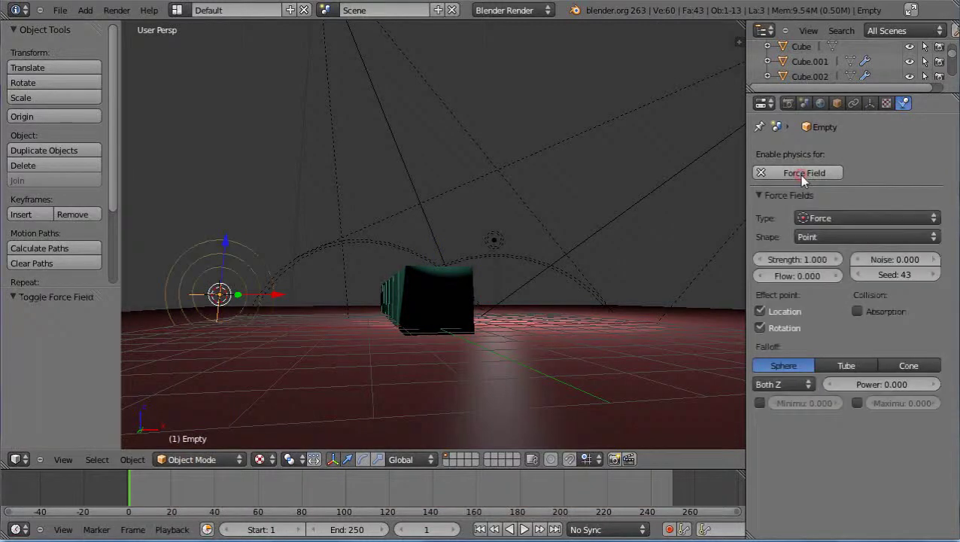
{"action": "left_click", "coordinate": [873, 219]}
{"action": "left_click", "coordinate": [851, 268]}
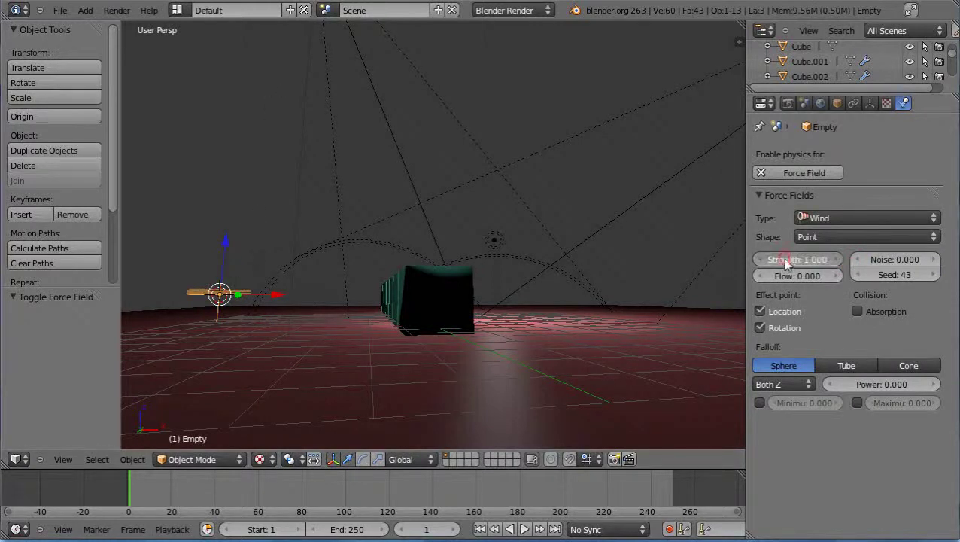
{"action": "left_click_drag", "start_coordinate": [799, 259], "coordinate": [860, 261]}
{"action": "left_click_drag", "start_coordinate": [817, 264], "coordinate": [795, 256]}
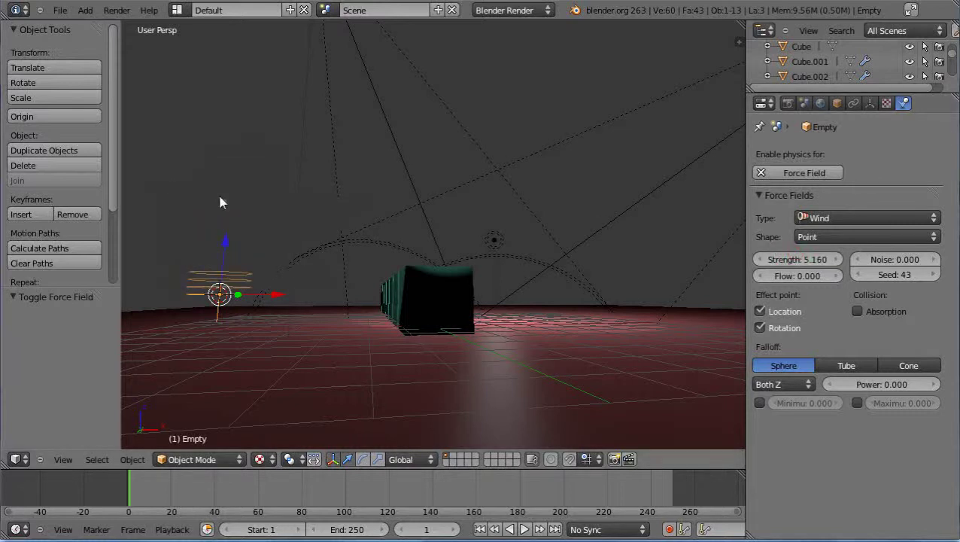
Step: Rotate the wind empty 90° about Y so it blows along the cube row
{"action": "key", "text": "r"}
{"action": "key", "text": "y"}
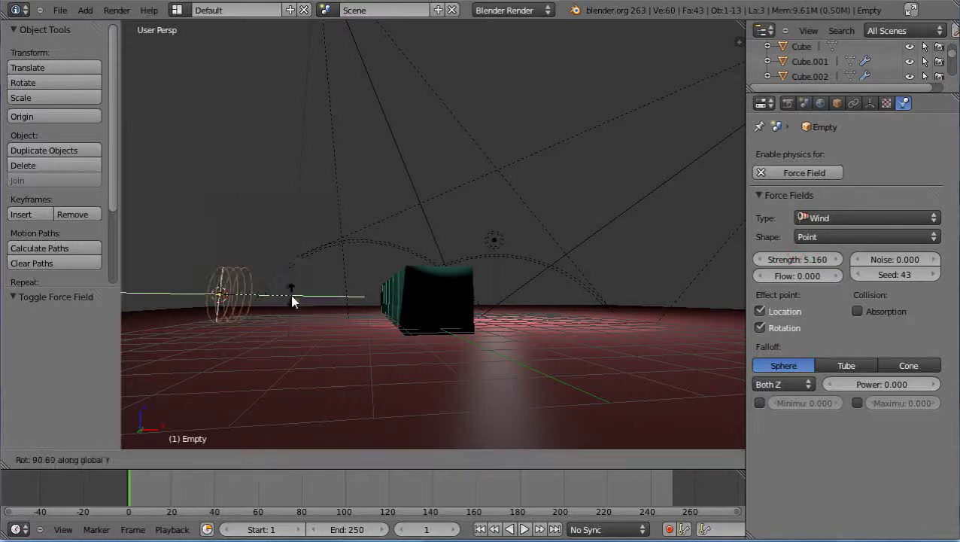
{"action": "left_click", "coordinate": [292, 298]}
{"action": "middle_click_drag", "start_coordinate": [246, 349], "coordinate": [343, 369]}
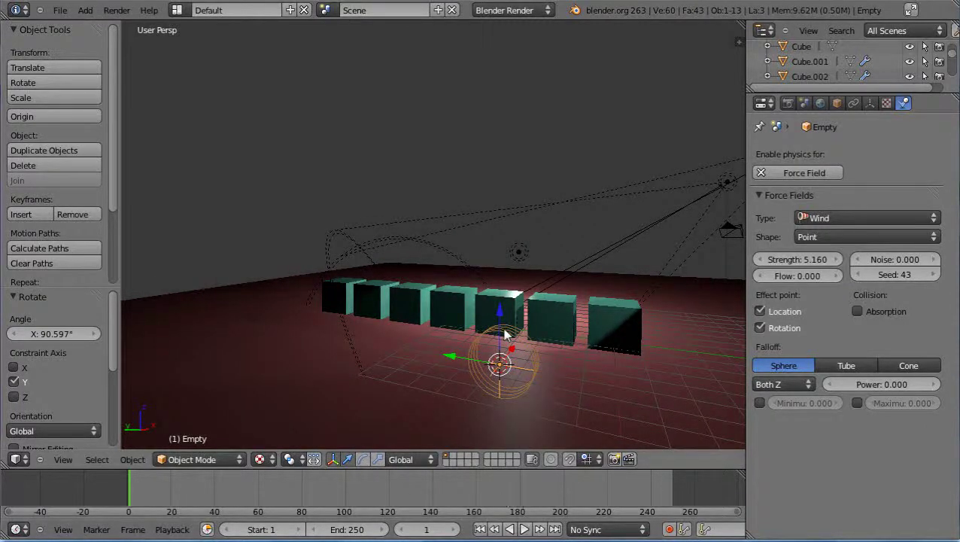
{"action": "right_click", "coordinate": [622, 338]}
{"action": "right_click", "coordinate": [537, 314]}
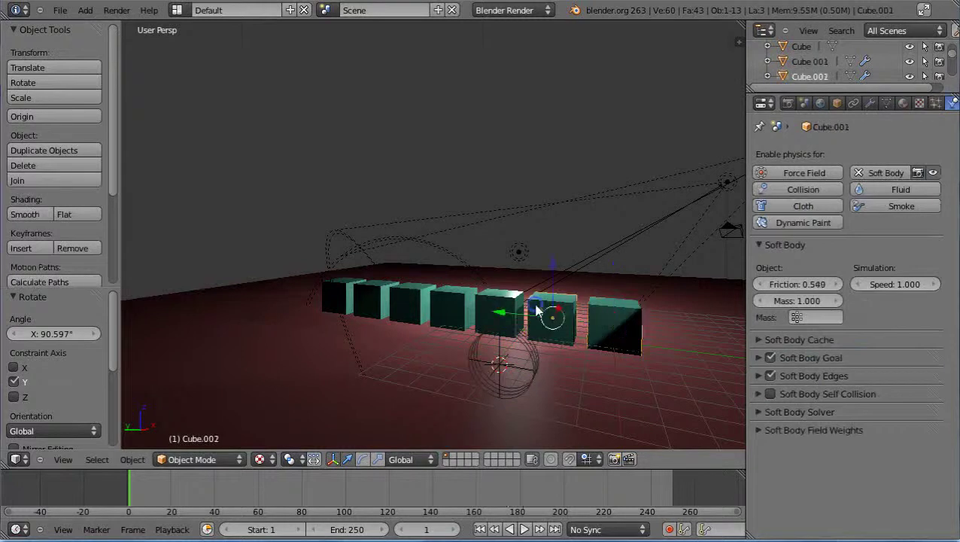
{"action": "right_click", "coordinate": [608, 335]}
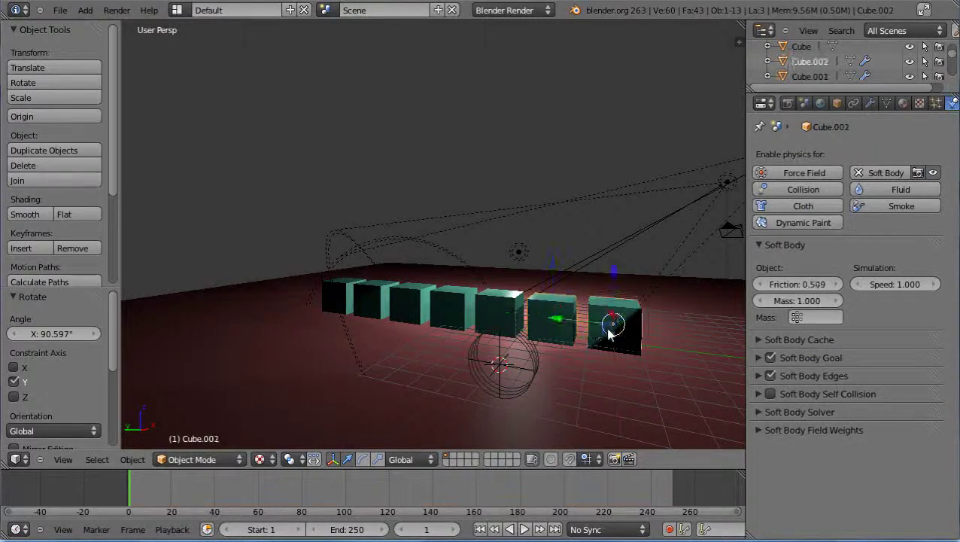
{"action": "right_click", "coordinate": [496, 319]}
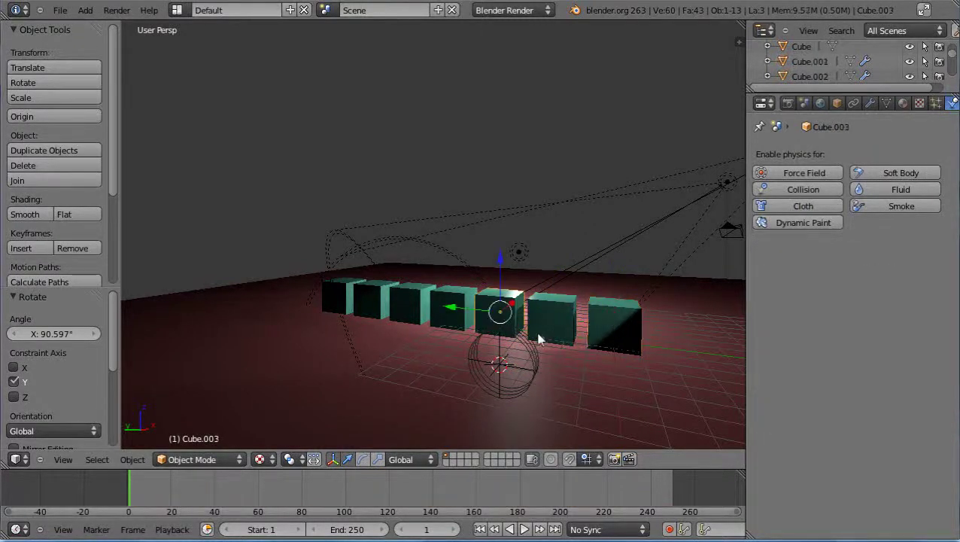
{"action": "left_click_drag", "start_coordinate": [451, 312], "coordinate": [463, 320]}
Step: Play the 250-frame animation with Alt+A, orbiting and zooming around the cube row as it runs
{"action": "key", "text": "alt+a"}
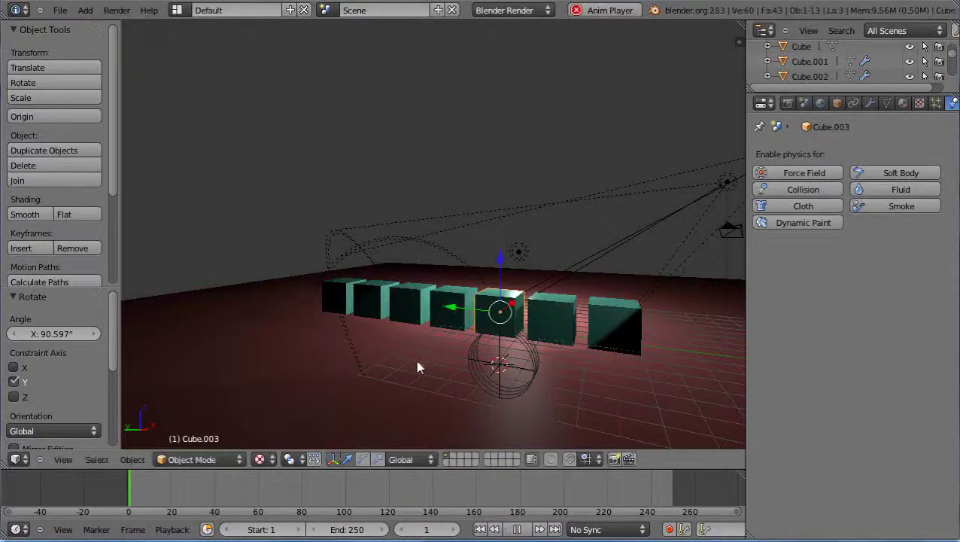
{"action": "middle_click_drag", "start_coordinate": [606, 410], "coordinate": [476, 403]}
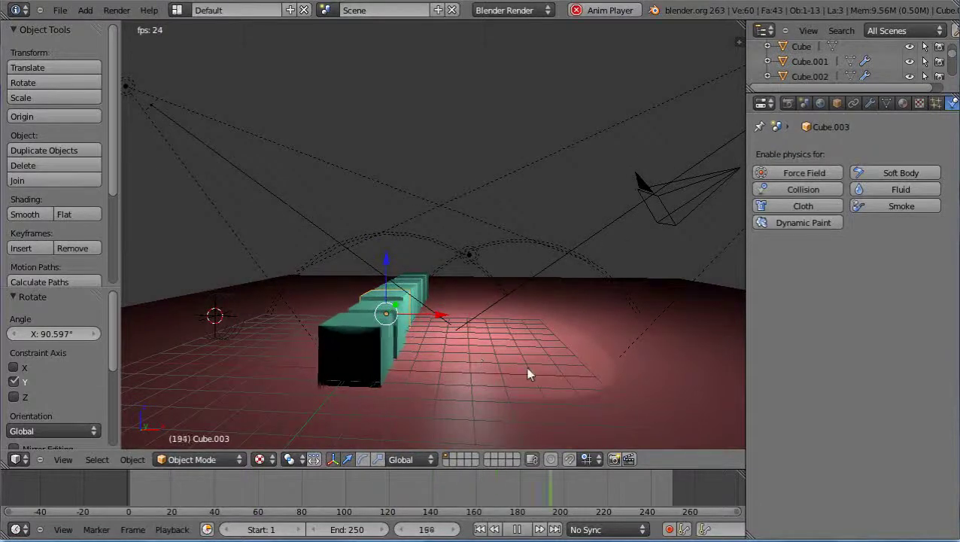
{"action": "middle_click_drag", "start_coordinate": [518, 372], "coordinate": [441, 376]}
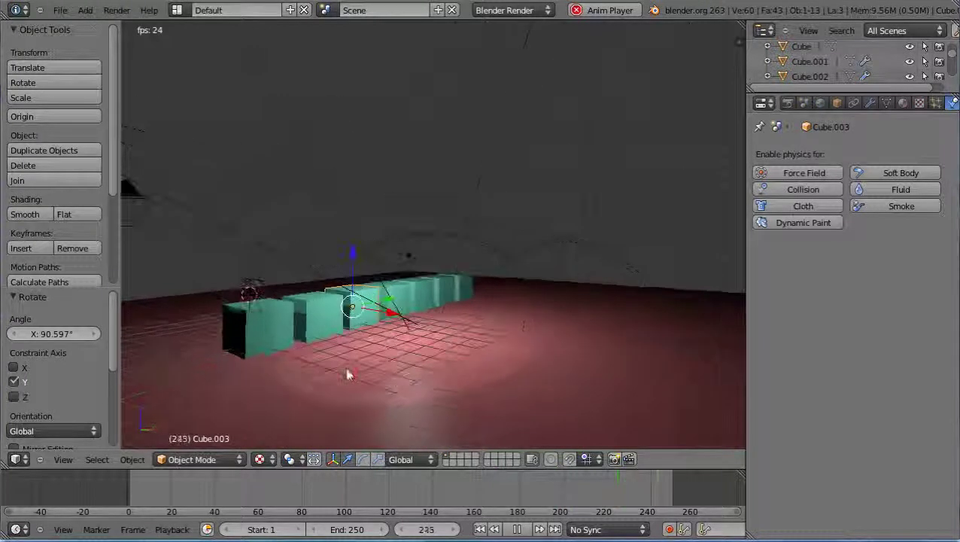
{"action": "scroll", "coordinate": [347, 374], "scroll_direction": "up", "scroll_amount": 3}
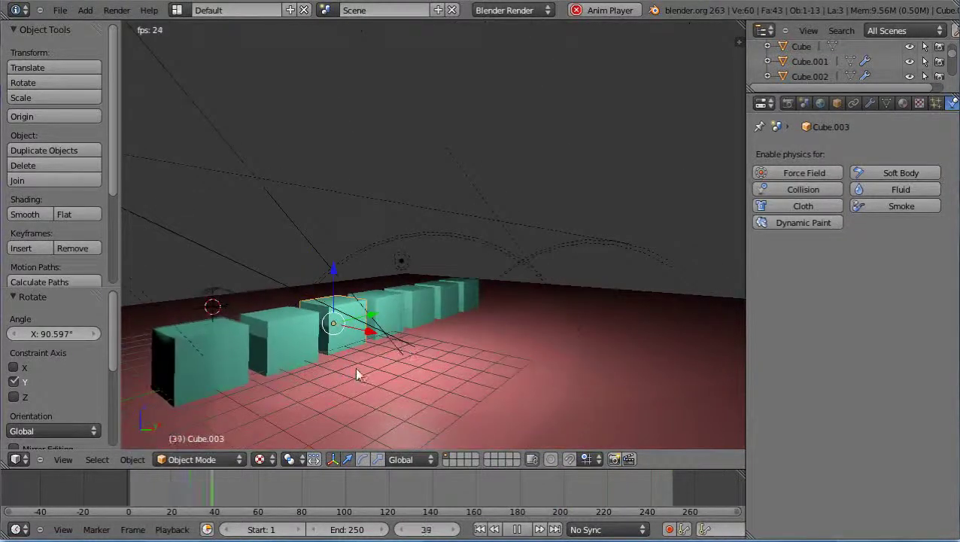
{"action": "mouse_move", "coordinate": [327, 376]}
{"action": "middle_mouse_down"}
{"action": "mouse_move", "coordinate": [352, 392]}
{"action": "mouse_move", "coordinate": [400, 393]}
{"action": "mouse_move", "coordinate": [316, 386]}
{"action": "middle_mouse_up"}
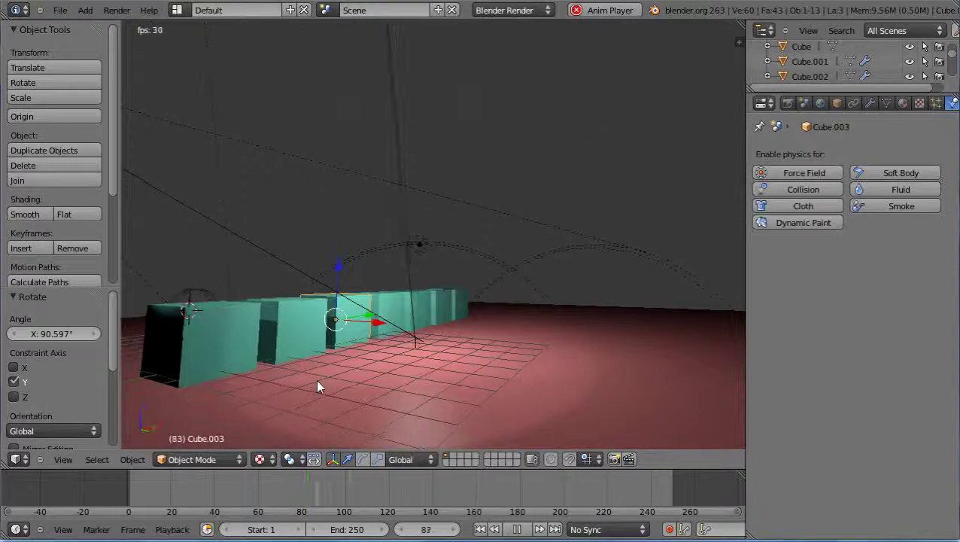